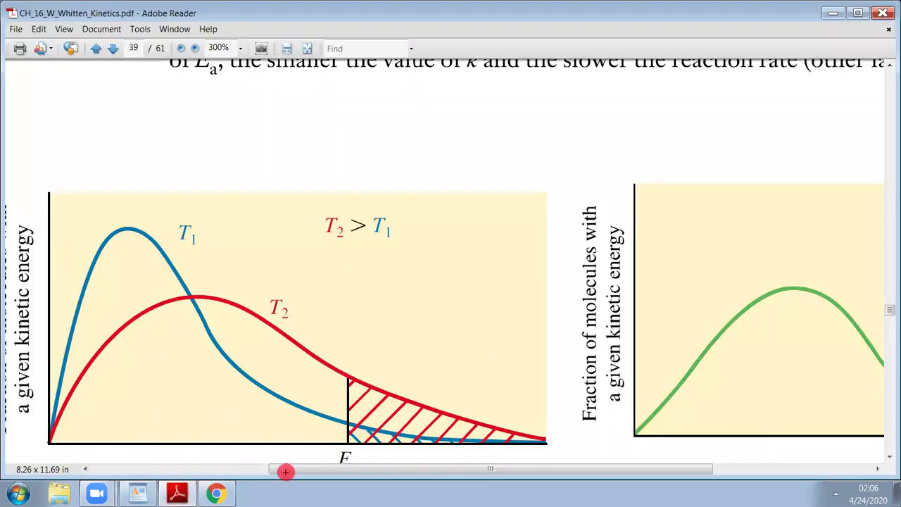
View the full kinetic energy distribution graph for T1 and T2 with its axis labels, and close the PDF
left_click_drag(357, 472, 325, 470)
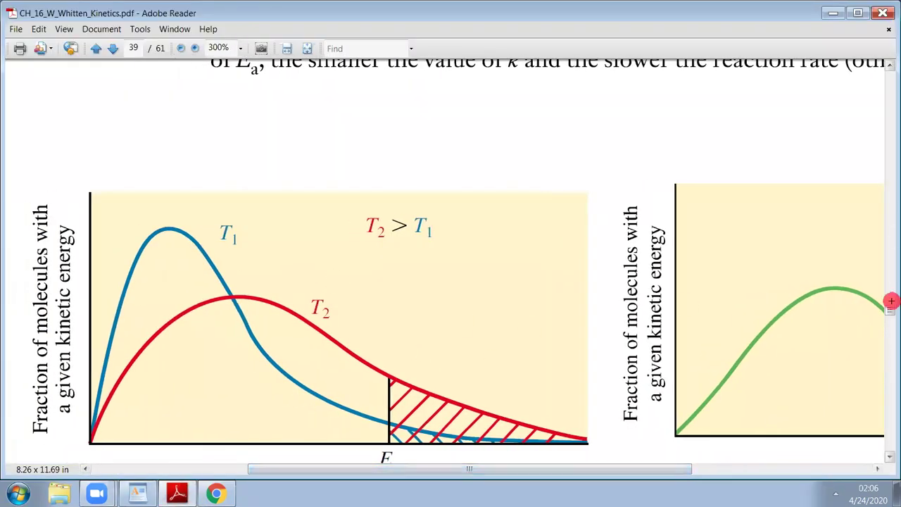
scroll(649, 325, "down", 1)
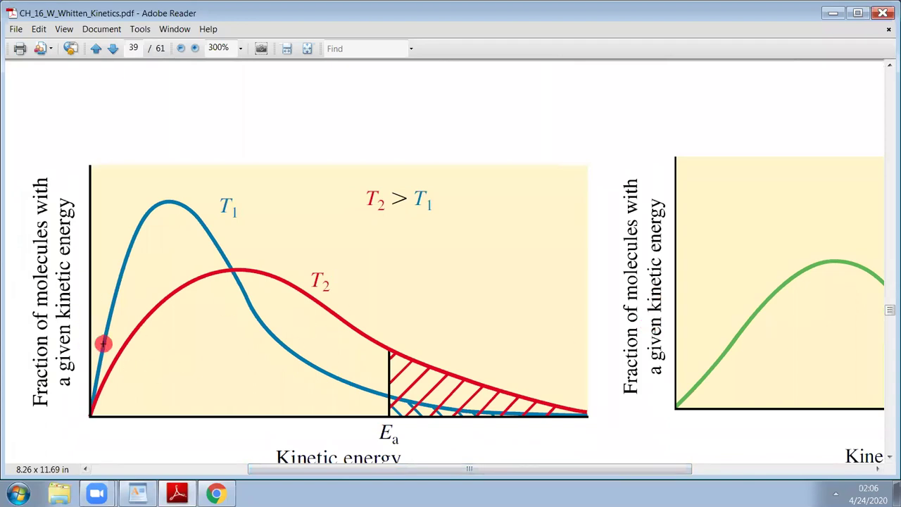
scroll(516, 357, "down", 1)
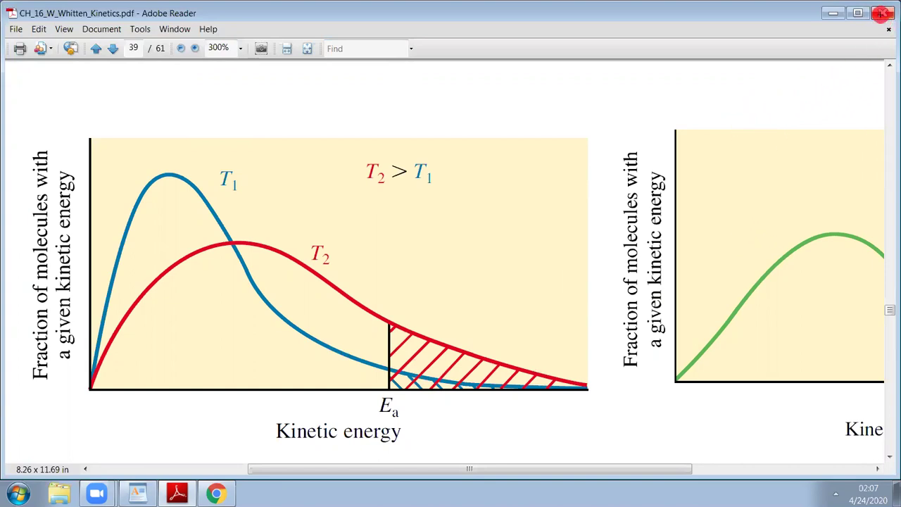
left_click(882, 12)
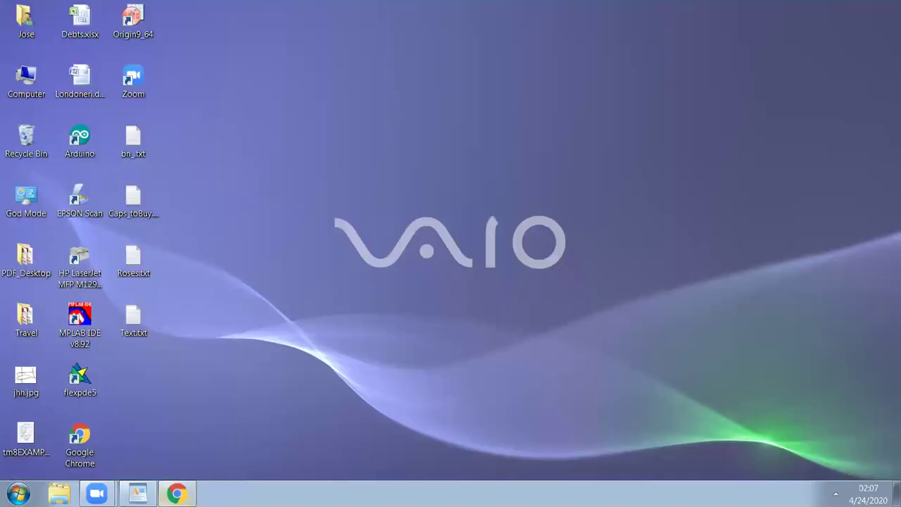
Switch to Chrome, consult the Maxwell–Boltzmann distribution formula for the speed on Wikipedia, and minimize the browser
right_click(177, 493)
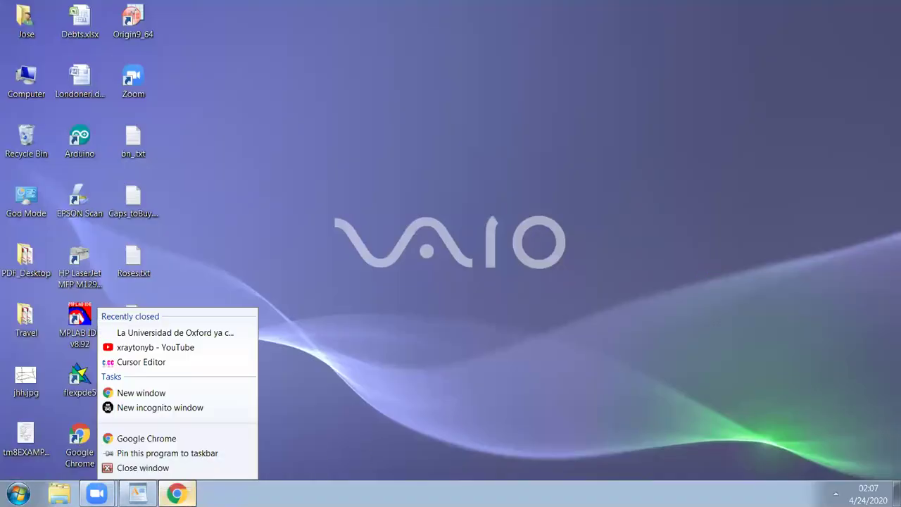
left_click(177, 493)
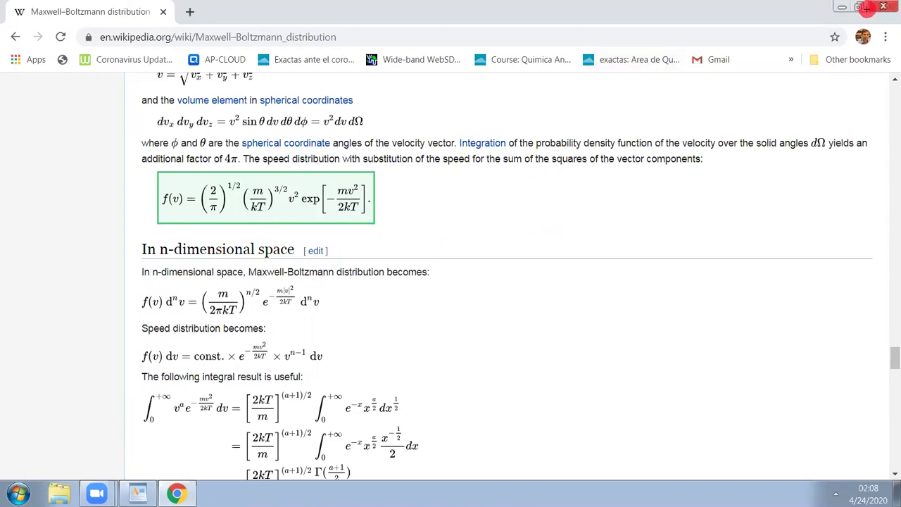
left_click(843, 9)
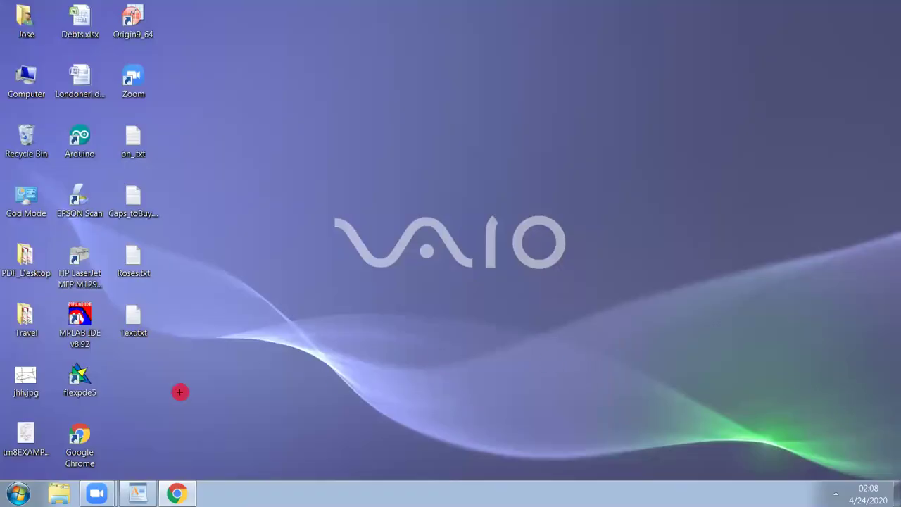
Launch Igor Pro, move the empty table away from the corner, and activate the command line
key("super")
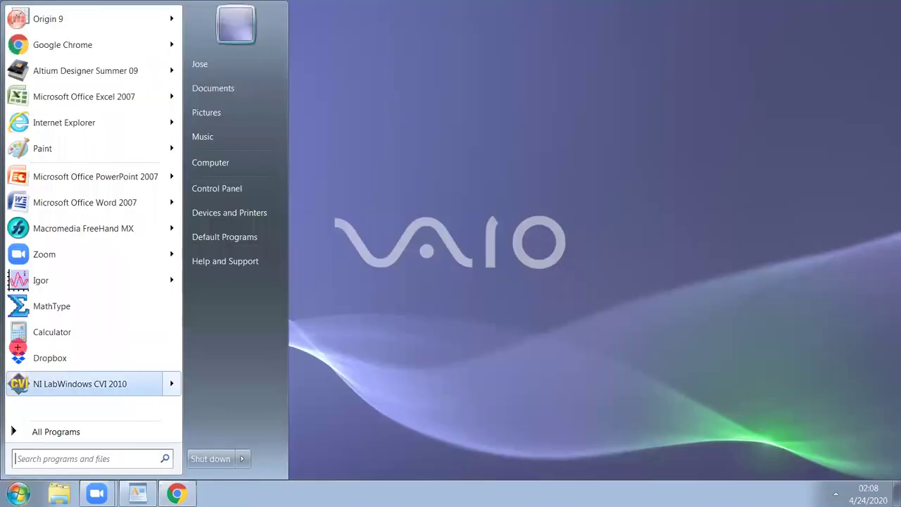
left_click(44, 286)
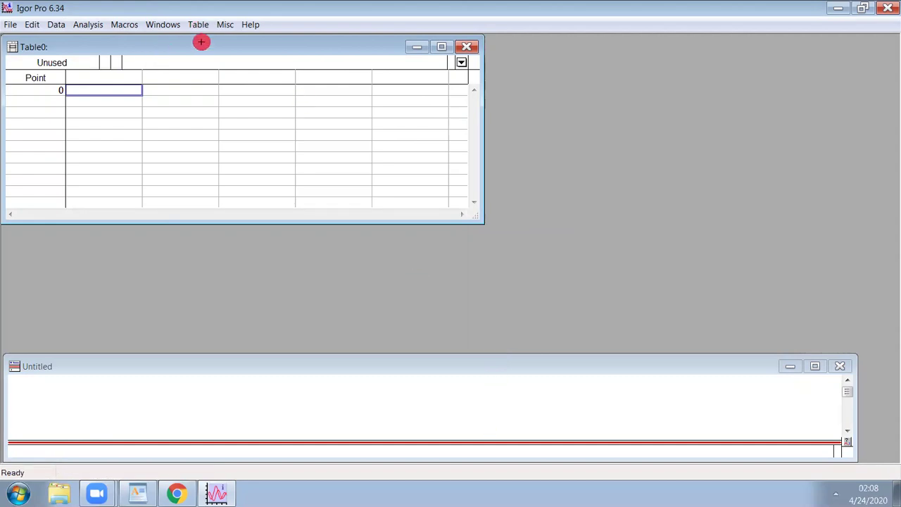
left_click_drag(161, 47, 239, 66)
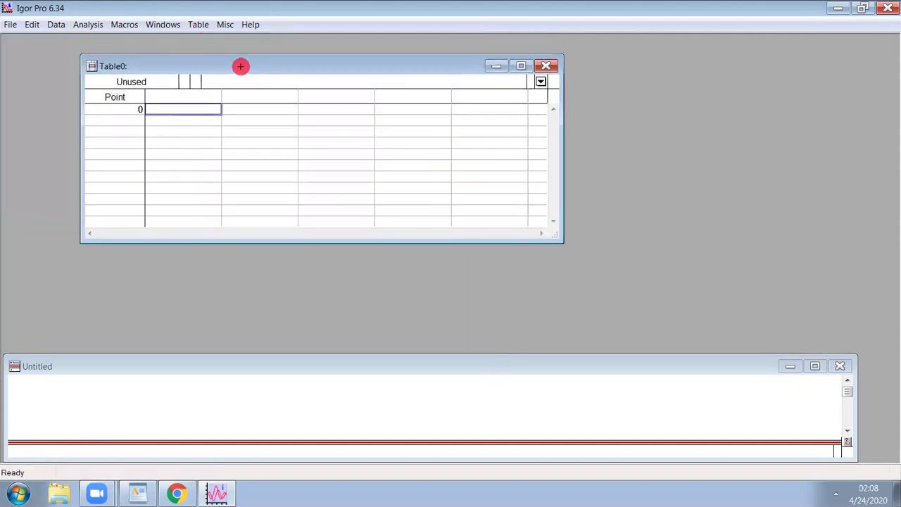
left_click(36, 455)
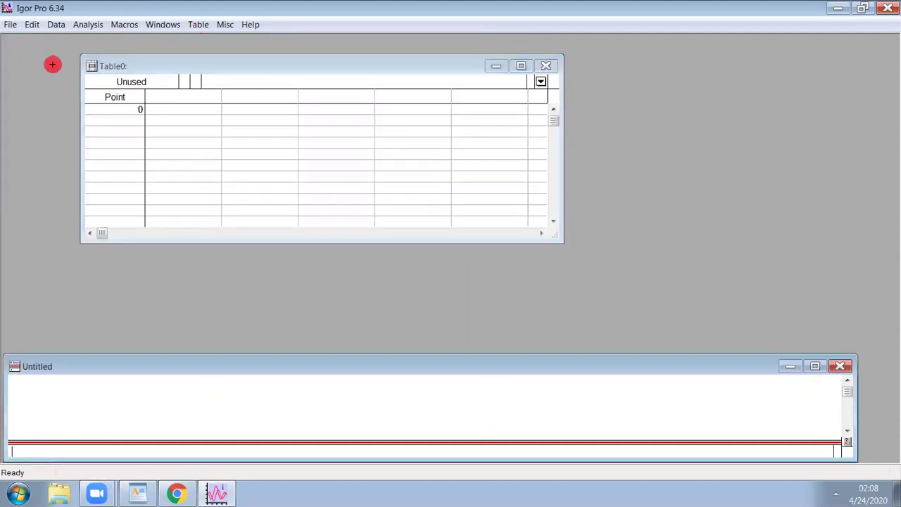
Make the one-row double-precision waves Temperature, Mw, MolecMass, kB and NAv
left_click(55, 24)
left_click(75, 81)
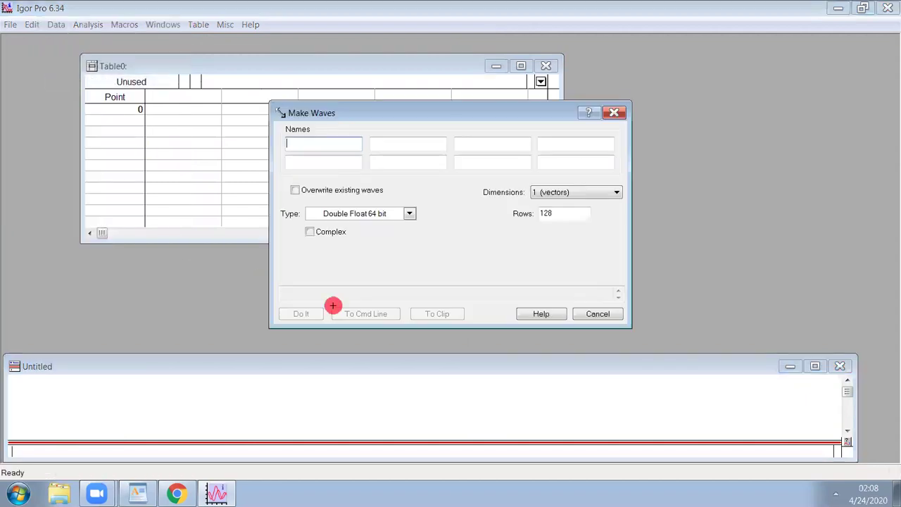
left_click_drag(571, 215, 512, 201)
type("1")
left_click(325, 147)
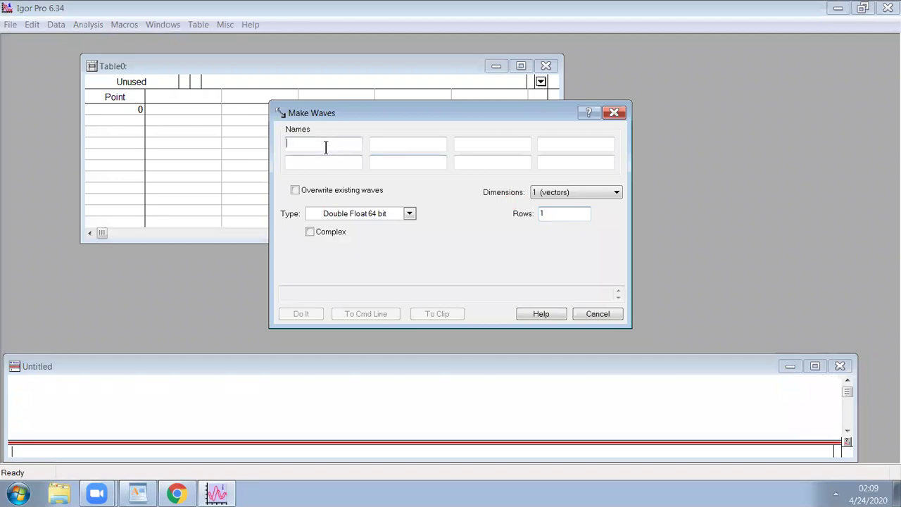
type("Temperature")
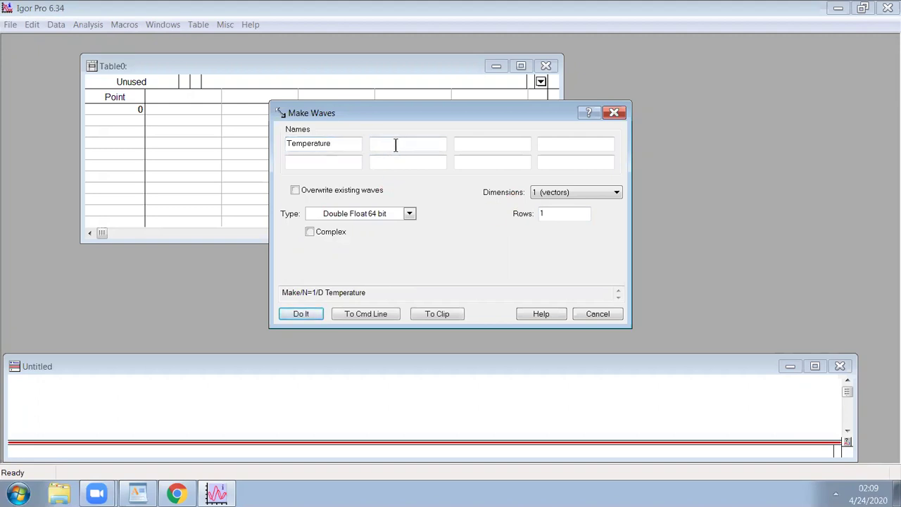
left_click(463, 153)
left_click(472, 143)
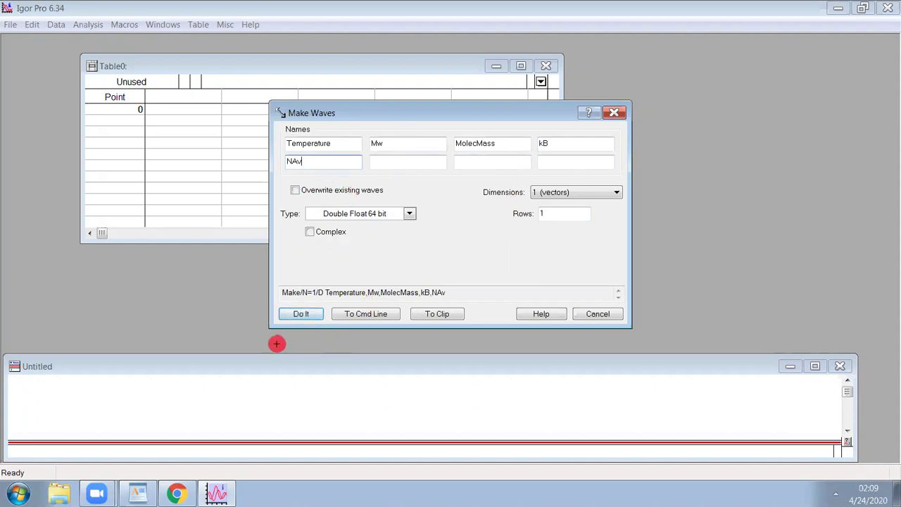
left_click(302, 318)
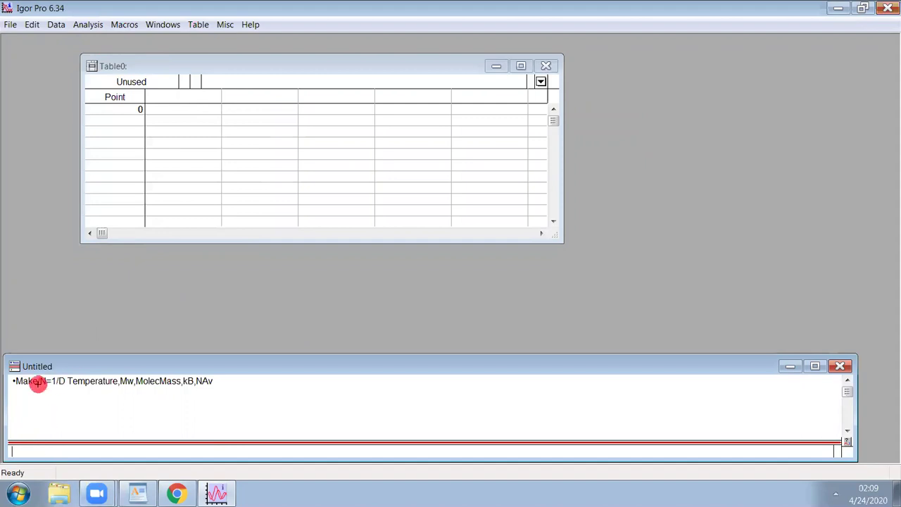
Move the command window higher, copy the earlier Make command into the command line, and set its point count to 300
left_click_drag(372, 354, 396, 322)
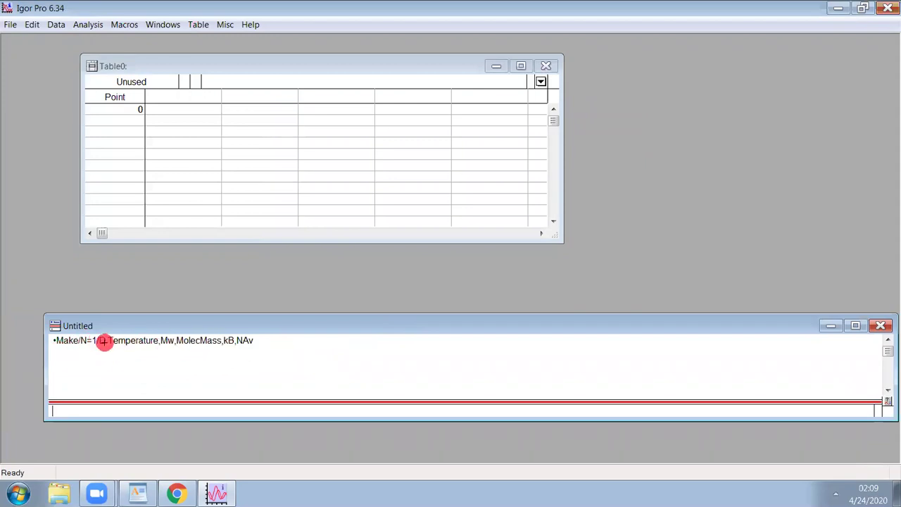
left_click(85, 412)
left_click(120, 346)
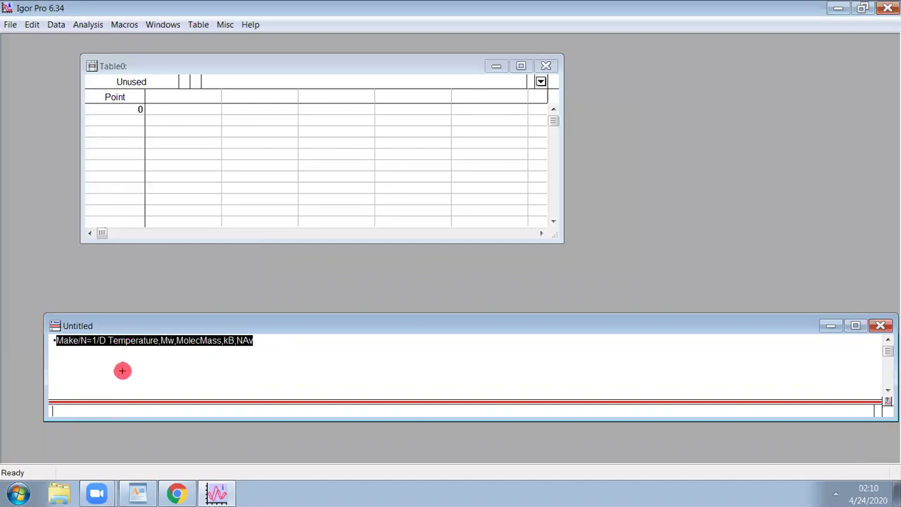
left_click(104, 410)
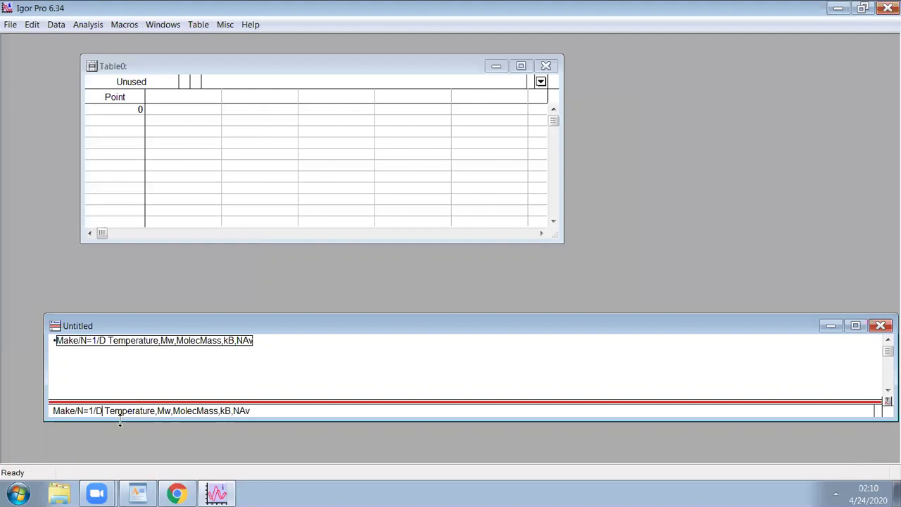
key("BackSpace")
type("300")
Replace the wave names in the 300-point Make command with velocity,p_v and execute it
left_click(113, 411)
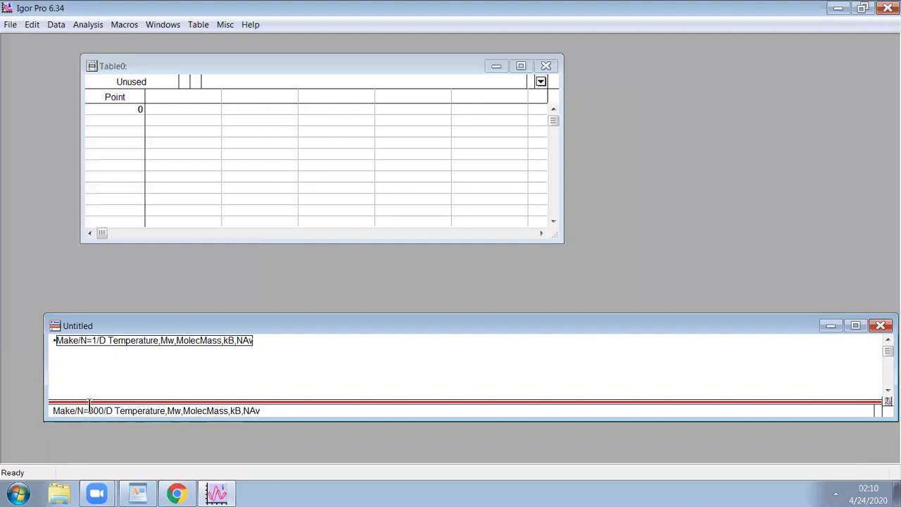
left_click_drag(116, 411, 284, 415)
key("BackSpace")
type("velocity")
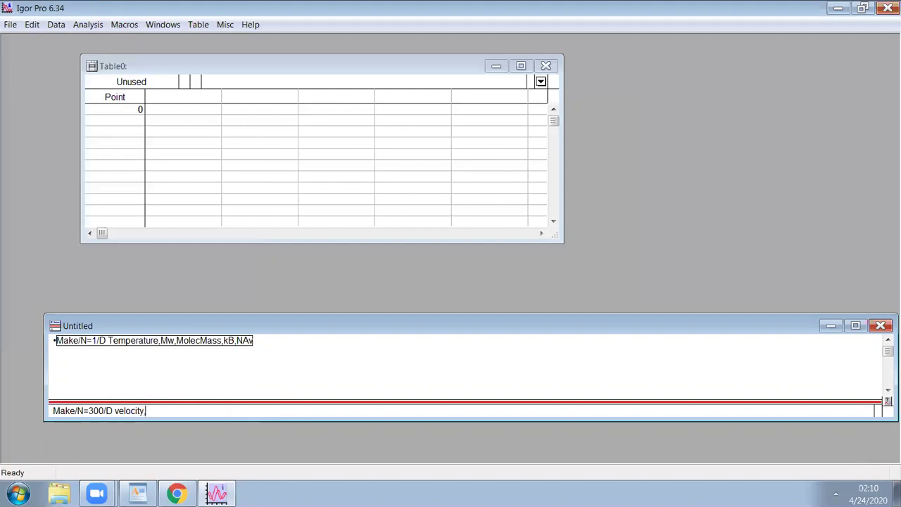
type(",p_v")
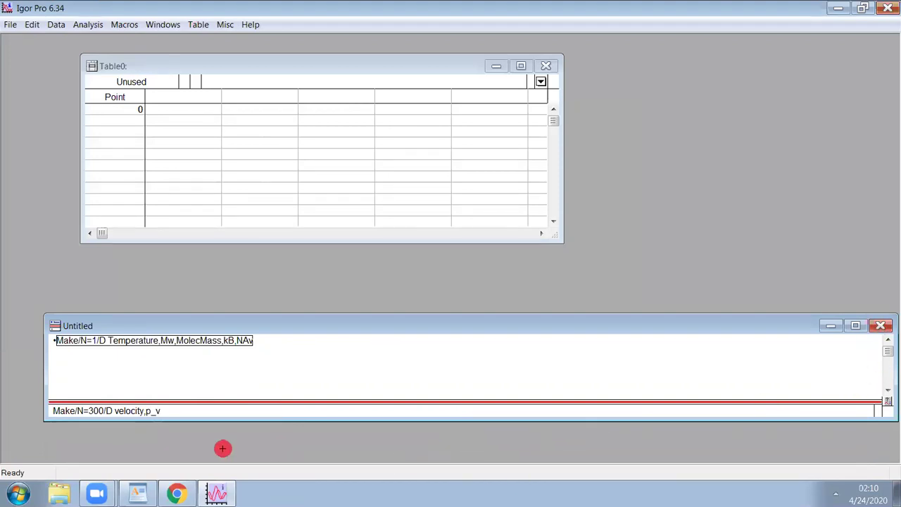
key("Return")
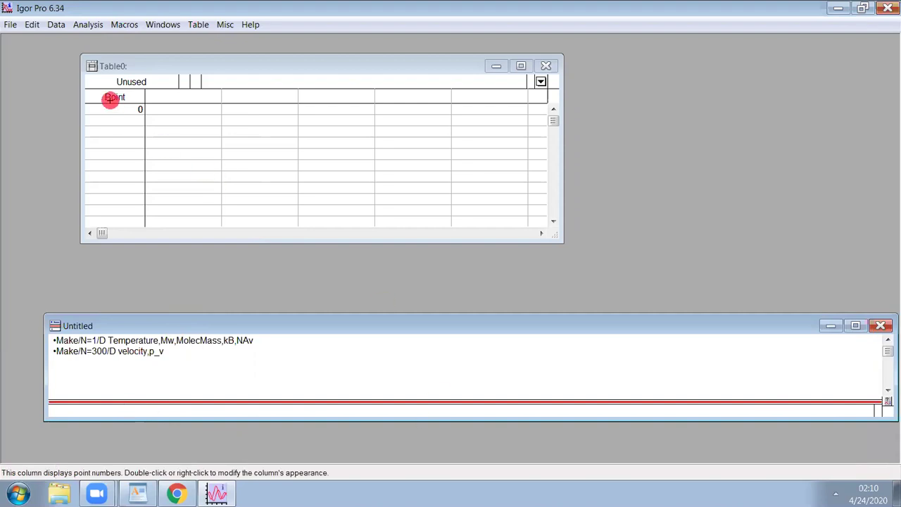
Fill the velocity wave by executing the assignment velocity=10*x
left_click(113, 392)
type("velocity")
type("=1-X")
key("BackSpace")
key("BackSpace")
type("0^")
type("x")
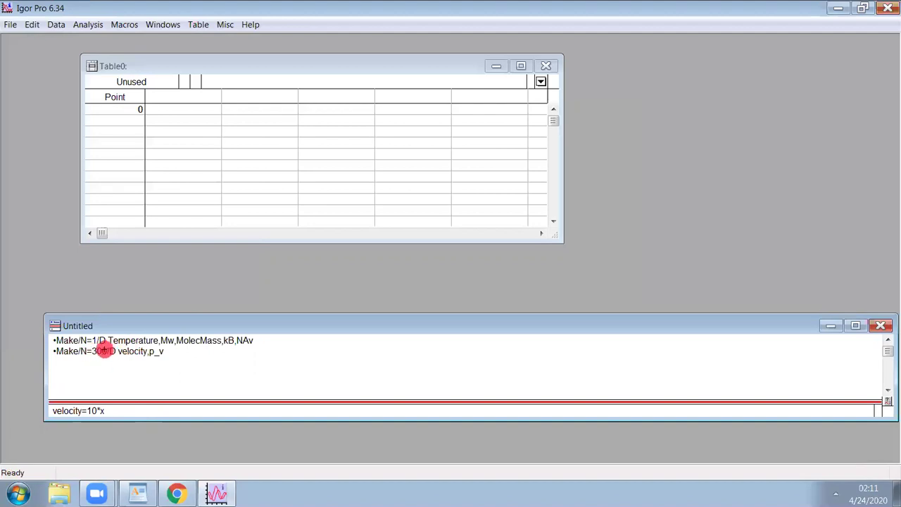
left_click(85, 406)
left_click(147, 398)
left_click(96, 423)
left_click(103, 389)
key("Return")
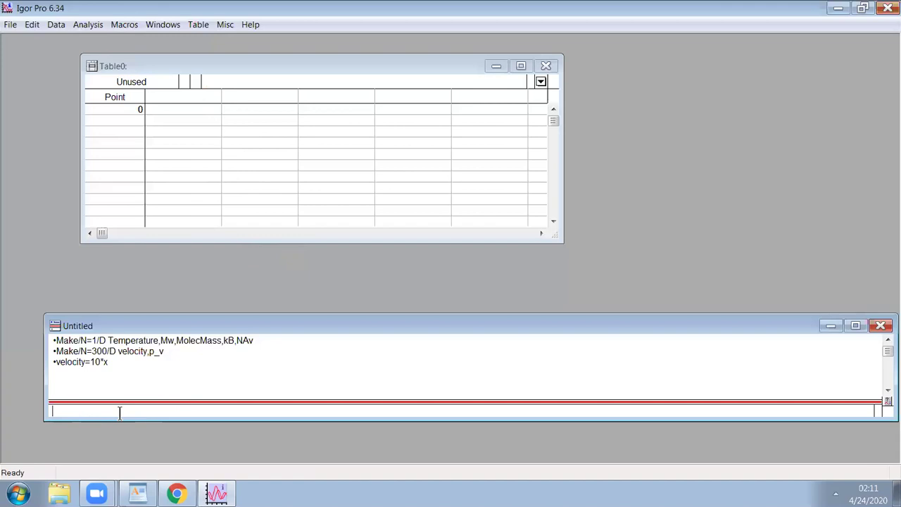
Assign 300 to the Temperature wave and 65 to the Mw wave
type("Temperature=")
key("BackSpace")
type("=300")
key("Return")
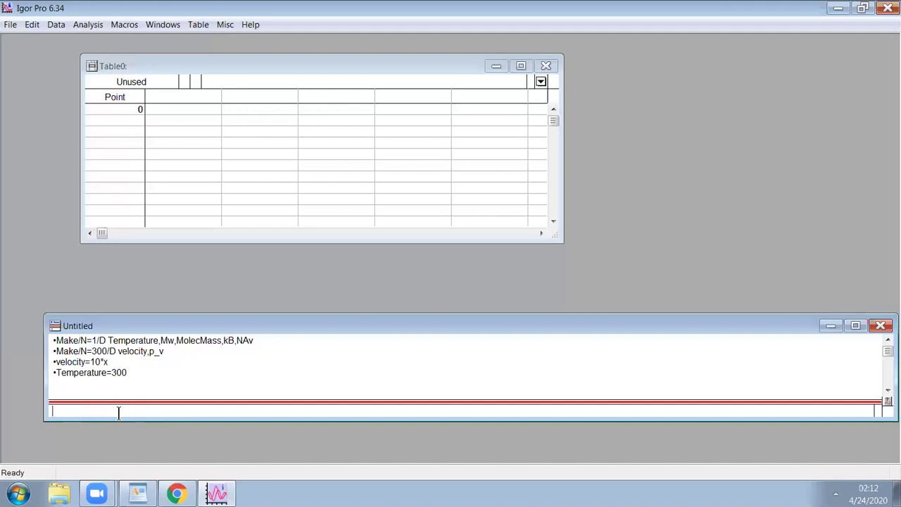
type("M")
key("BackSpace")
type("Mw=65")
key("Return")
Assign the constants kB=1.38064852E-23 and NAv=6.02E23
type("kB=1.38064852E-23")
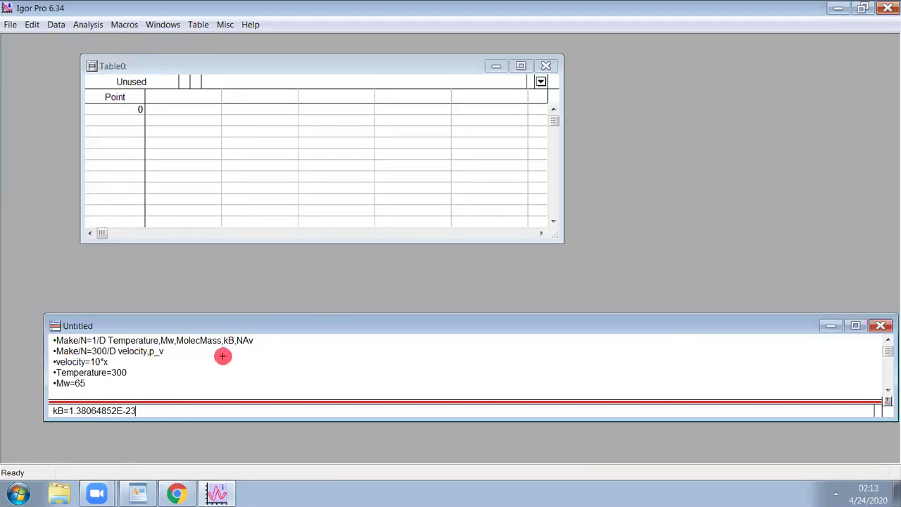
key("Return")
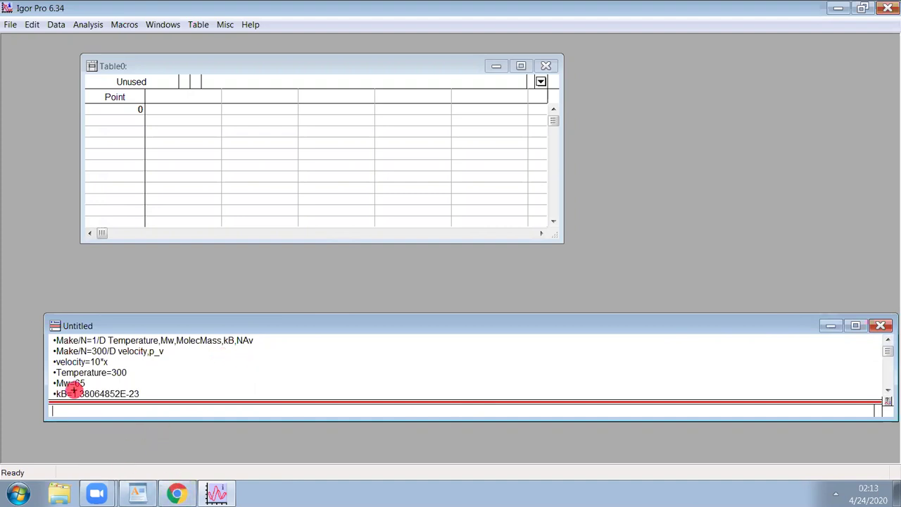
type("NAv=6")
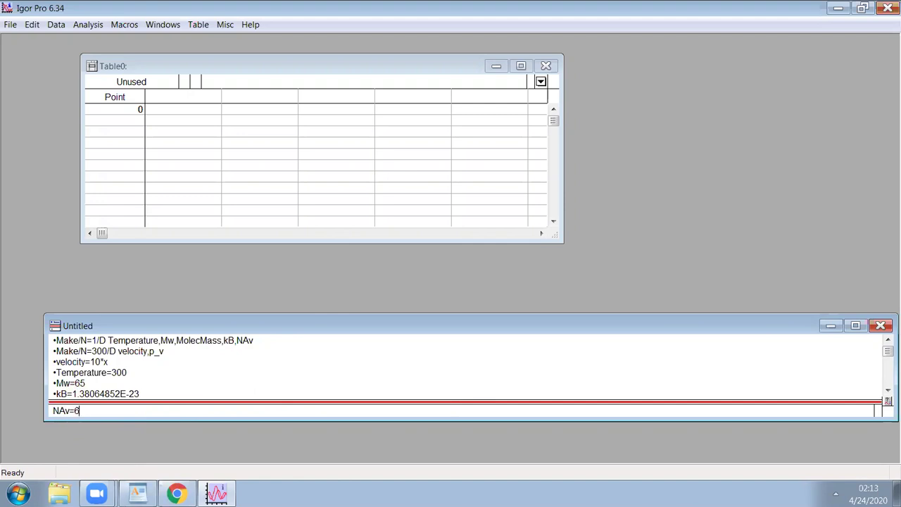
type(".02E23")
key("Return")
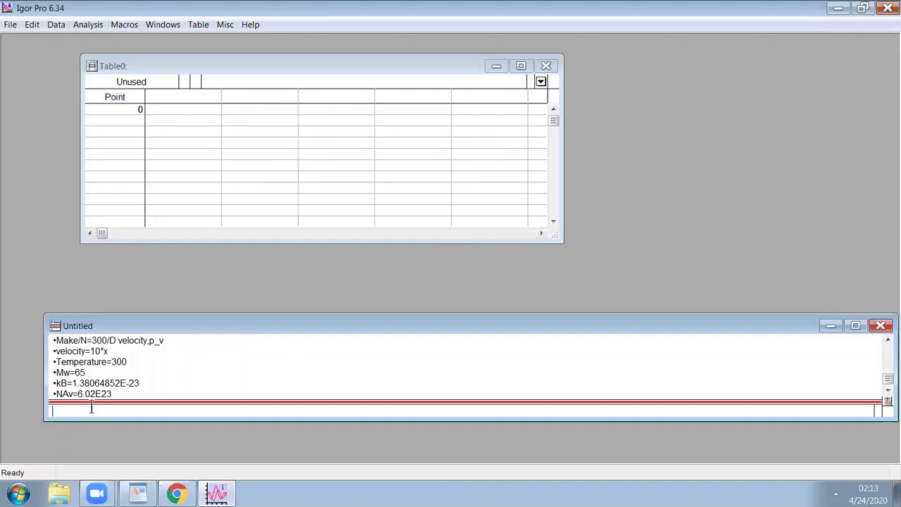
Begin the speed distribution formula in the command line with p_v=sqrt(2/Pi)*(MolecMass[0]
type("p_")
type("v")
type("=")
type("s")
type("qrt(")
type("(2")
type("/Pi)")
type("*")
type("*")
key("BackSpace")
type("(MolecMass[")
key("BackSpace")
type("[0")
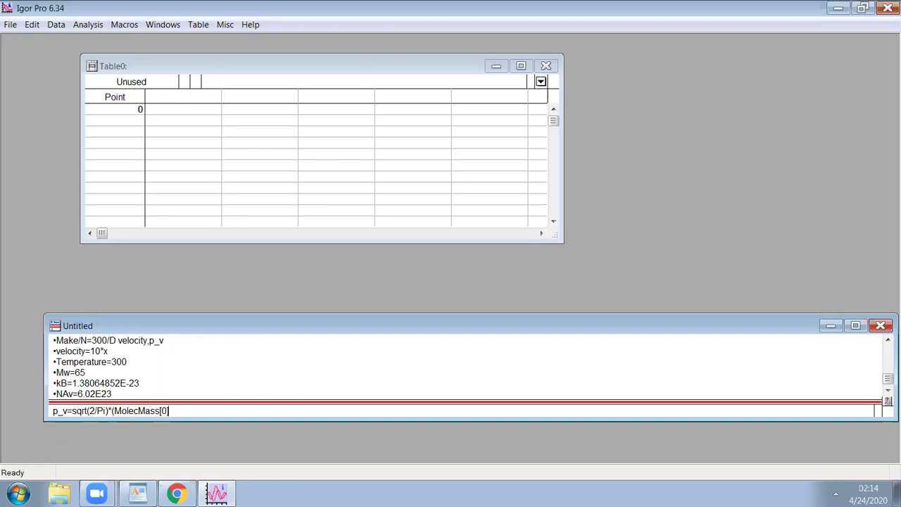
Extend the p_v formula with the divisor /(Temperature[0]*kB[0])
type("]/(te")
key("BackSpace")
key("BackSpace")
type("Temperature")
key("BackSpace")
type("[0]")
type("*kB")
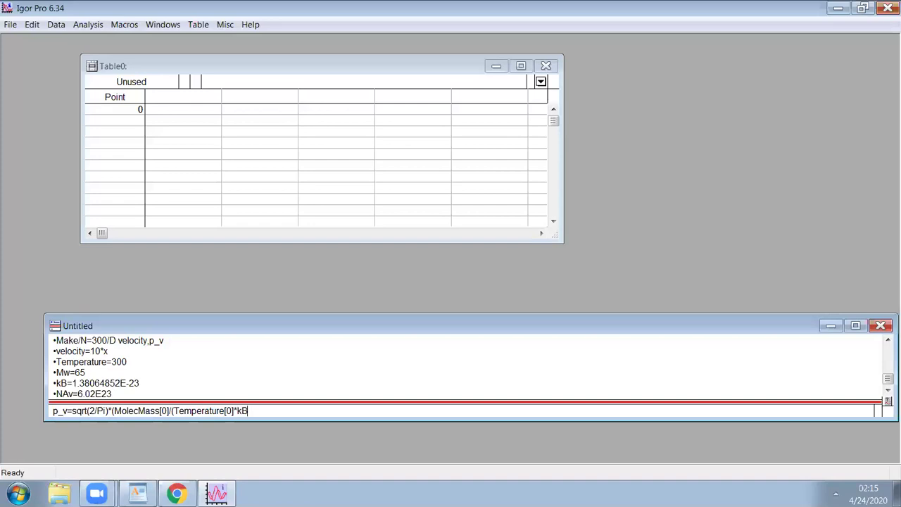
type("[0")
type("]")
type(")")
Close the mass-over-temperature bracket, raise it to the power (3/2), and multiply it by velocity
type(")*")
type("3/")
key("BackSpace")
key("BackSpace")
type("(3/2)*velocity")
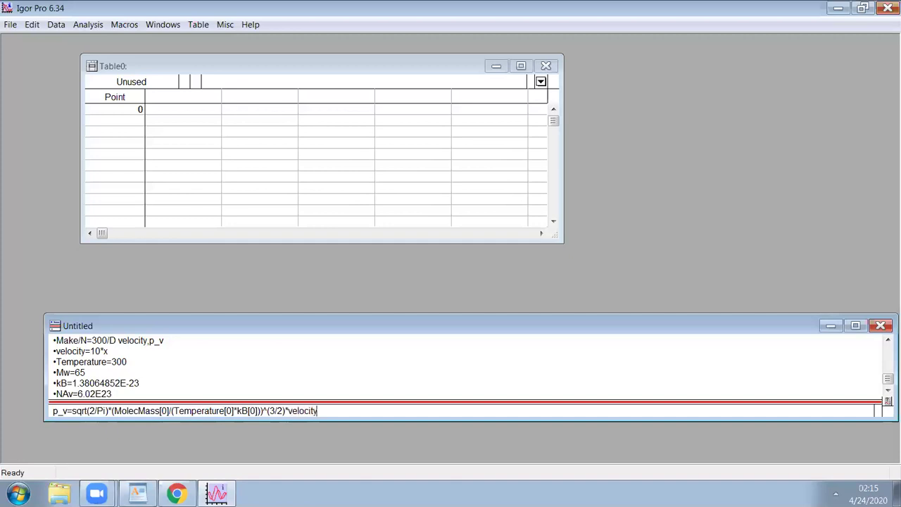
Square velocity in the p_v formula and add the exponential term *Exp(-(MolecMass[0])(velocity)^2/() with an empty divisor bracket
type("^2*Exp(-(MolecMass")
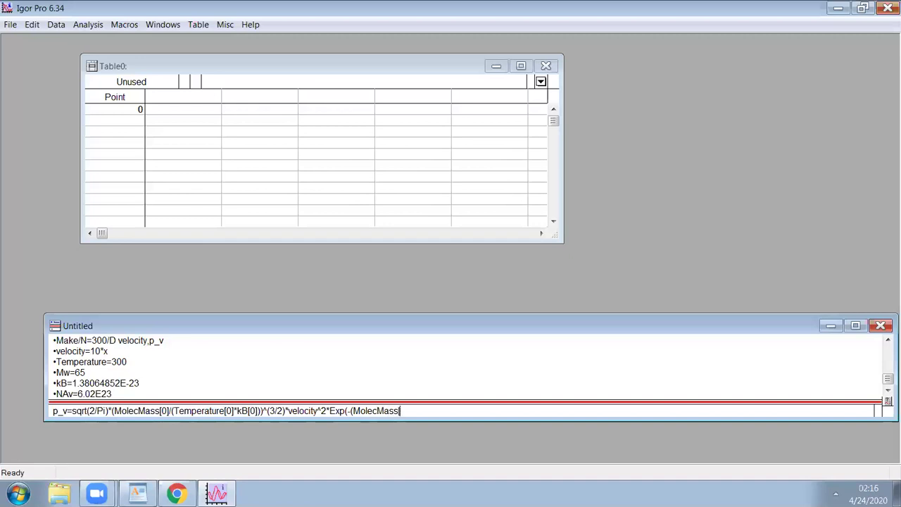
type("[0")
type("(")
type(")^2")
left_click(413, 411)
type("velocity")
left_click(455, 411)
type("/()")
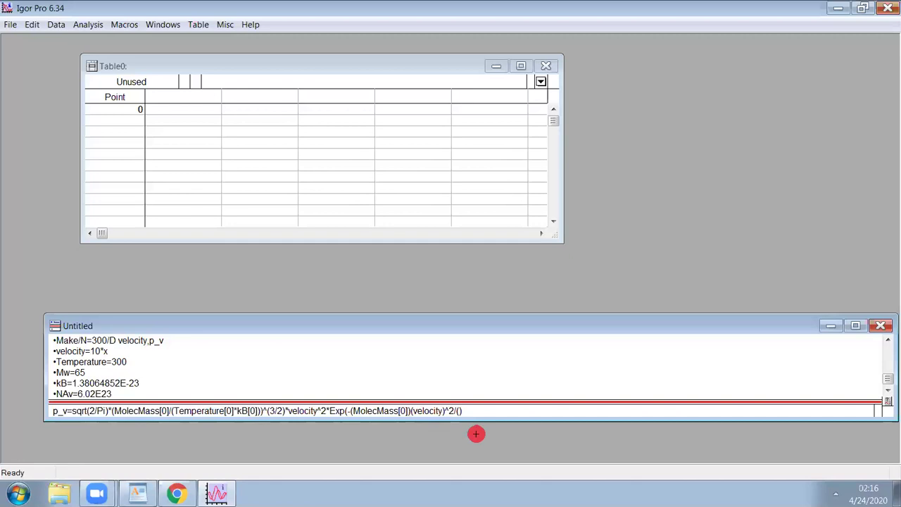
Fill the exponent's divisor with 2*Temperature[0]*kB[0], close the outer brackets, and try to run the p_v formula
left_click(458, 411)
type("2*T")
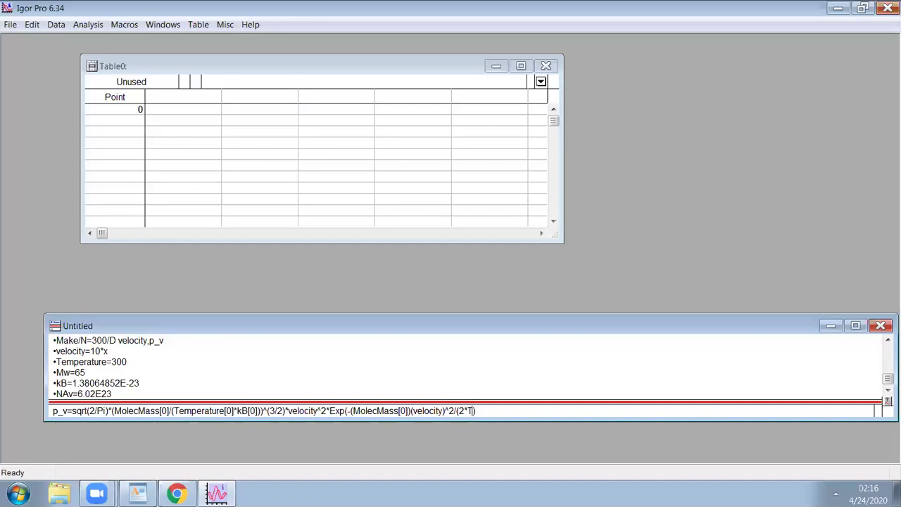
type("emperature[0]*kB[")
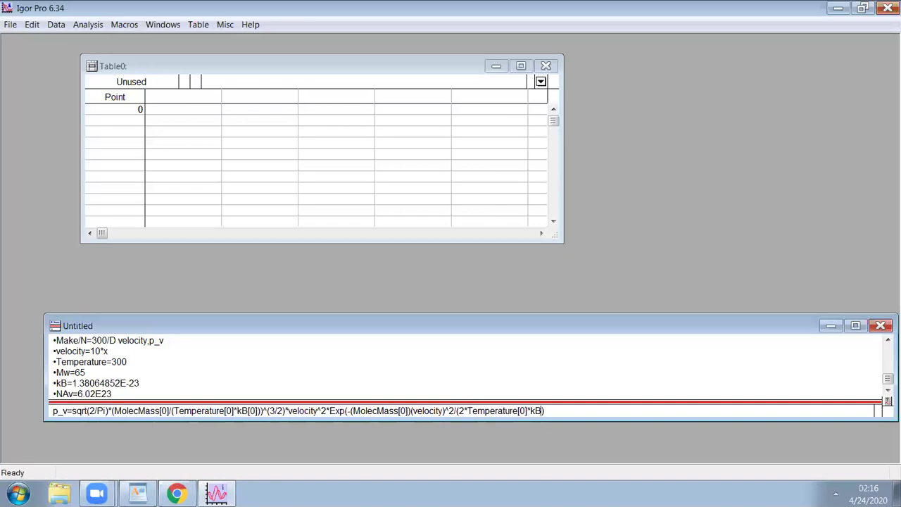
type("0]")
key("BackSpace")
type("]))")
key("Left")
key("Left")
key("Left")
key("Left")
key("Left")
key("Left")
key("Left")
key("Left")
key("Left")
key("Left")
key("Left")
key("Left")
key("Left")
key("Left")
key("Left")
key("Left")
key("Left")
key("Left")
key("Left")
key("Left")
key("Return")
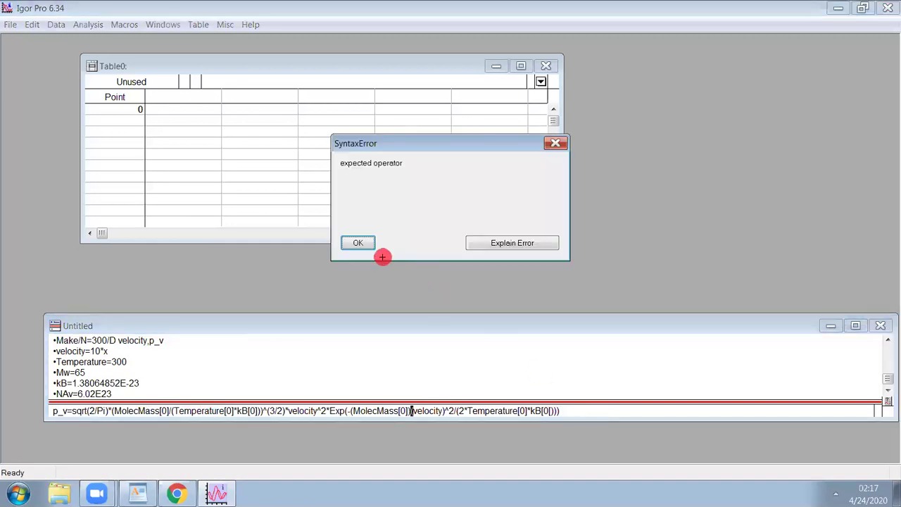
left_click(357, 243)
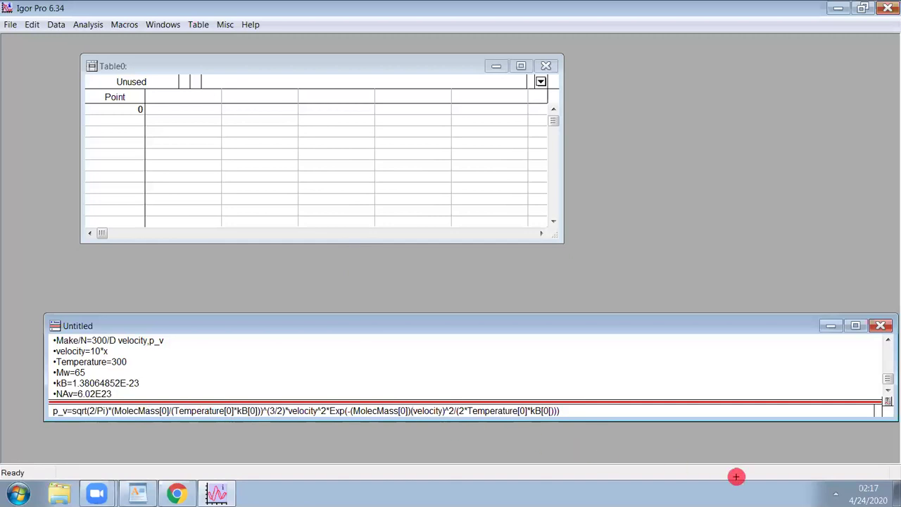
Insert a multiplication sign between (MolecMass[0]) and (velocity) in the exponent and try running the formula again
left_click(413, 410)
type("*")
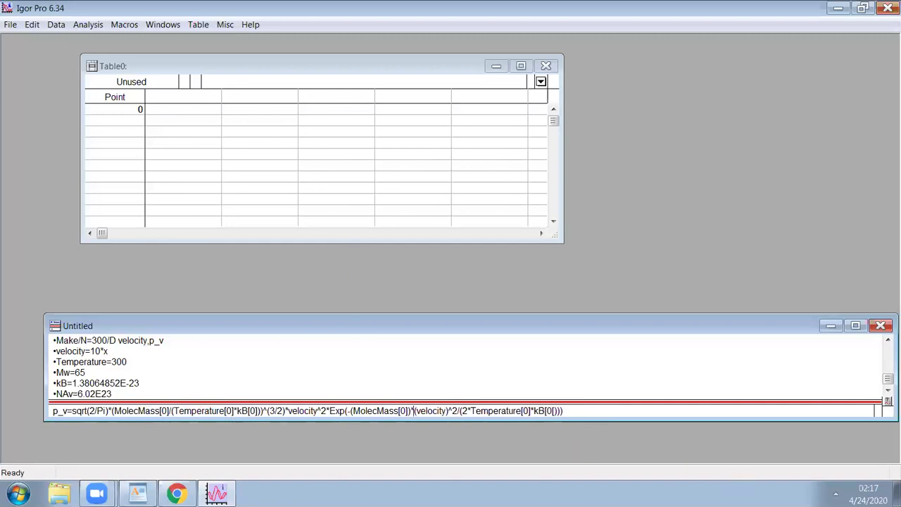
left_click(623, 409)
key("Return")
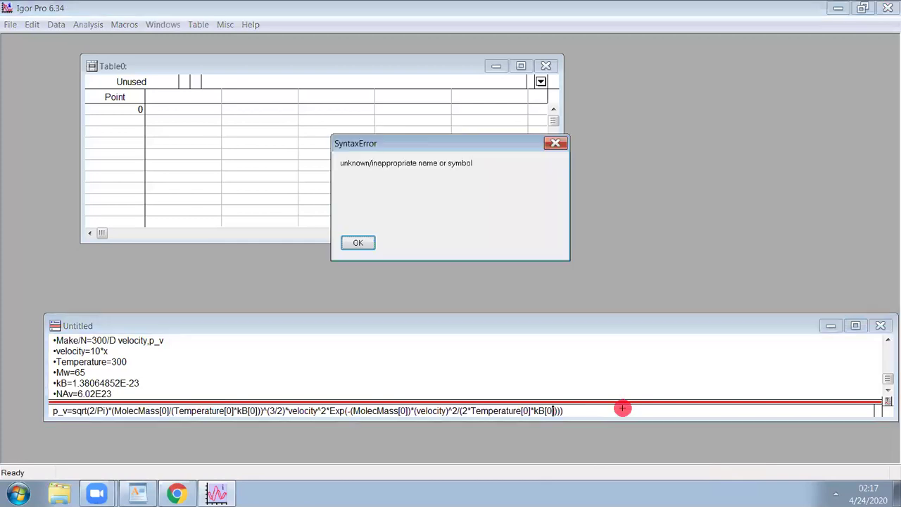
left_click(357, 244)
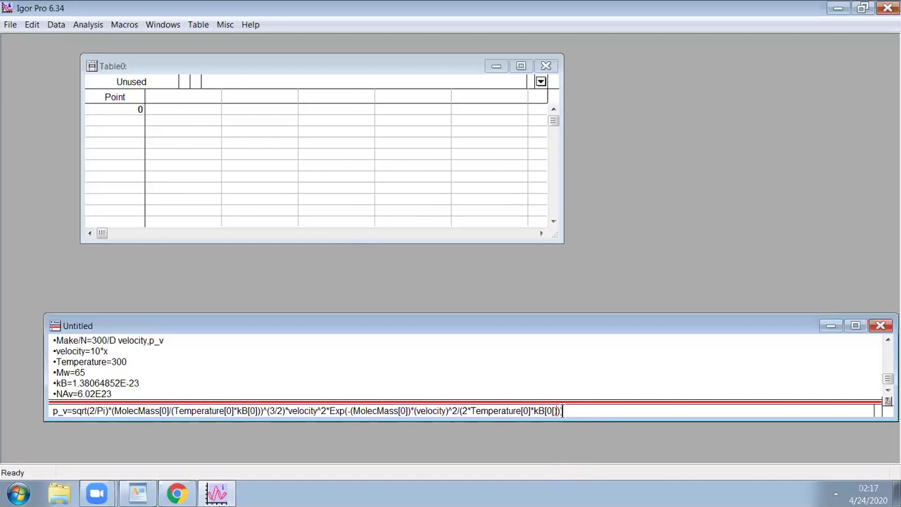
Correct the stray square bracket after the last kB[0 to a closing bracket and retry the formula
left_click(463, 393)
left_click(560, 406)
left_click(595, 407)
key("Return")
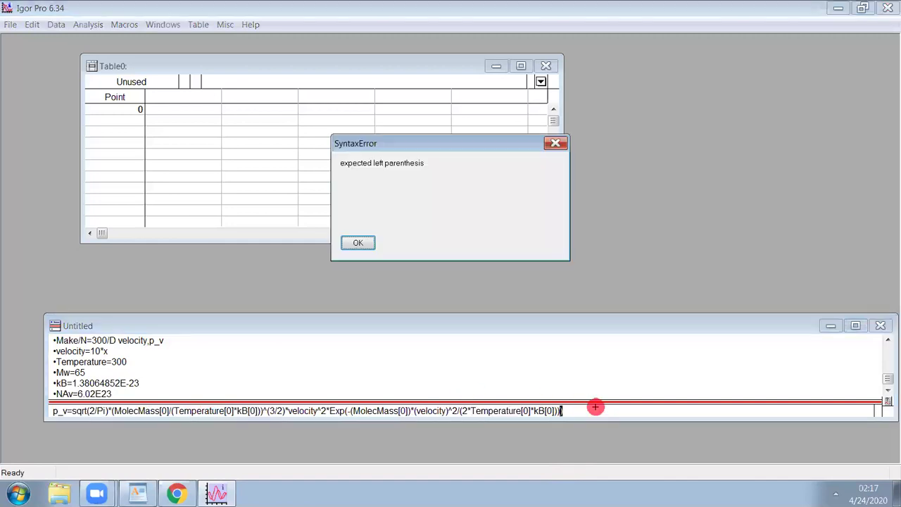
left_click(358, 243)
left_click(567, 427)
left_click(606, 428)
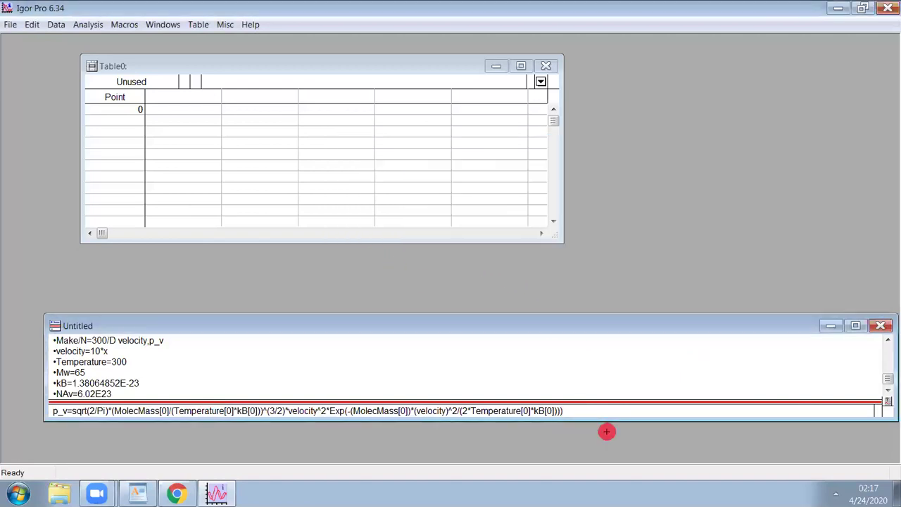
Remove the closing parenthesis after MolecMass[0] in the exponent and execute the p_v formula
left_click(326, 441)
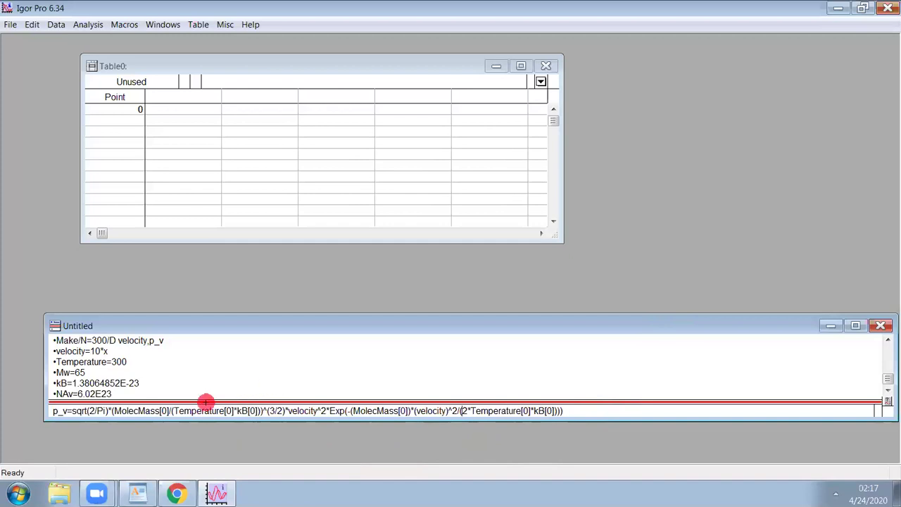
left_click(261, 411)
left_click(409, 410)
key("BackSpace")
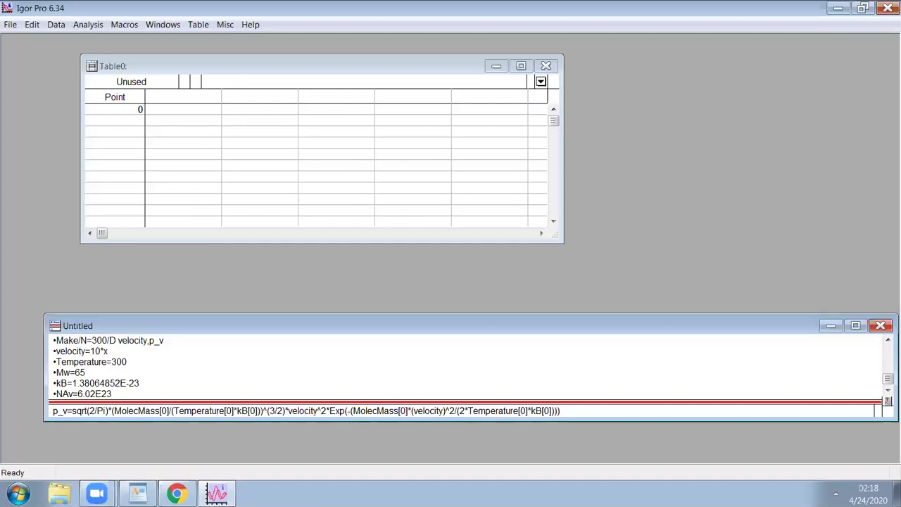
key("Return")
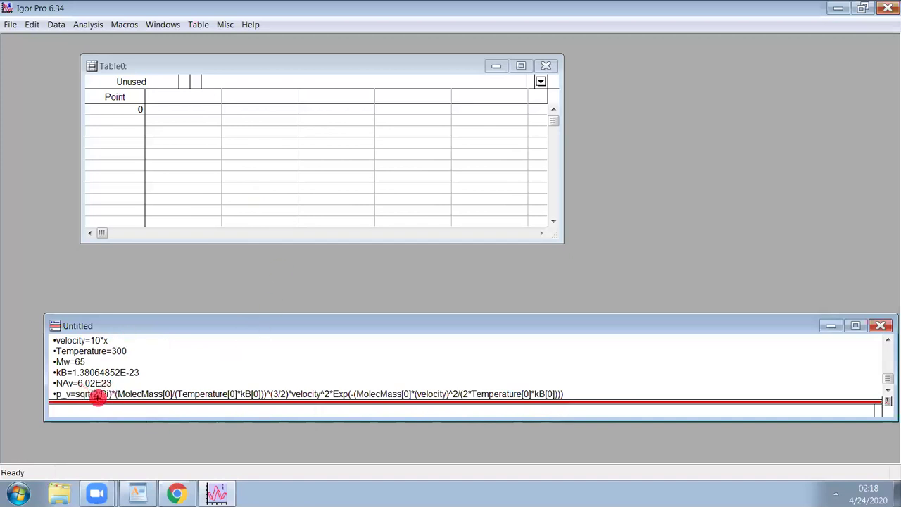
Reposition Table0 and append the velocity wave to it as a data column
left_click(212, 68)
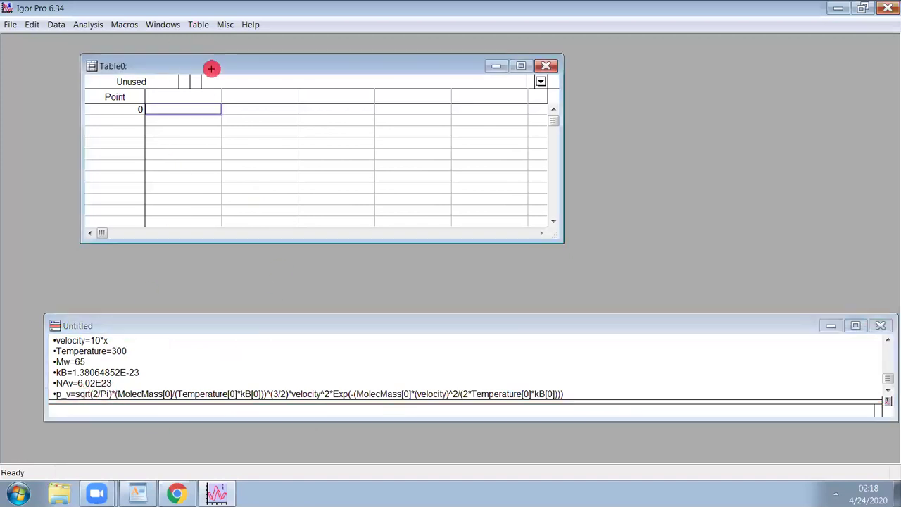
left_click_drag(212, 68, 282, 93)
left_click(197, 25)
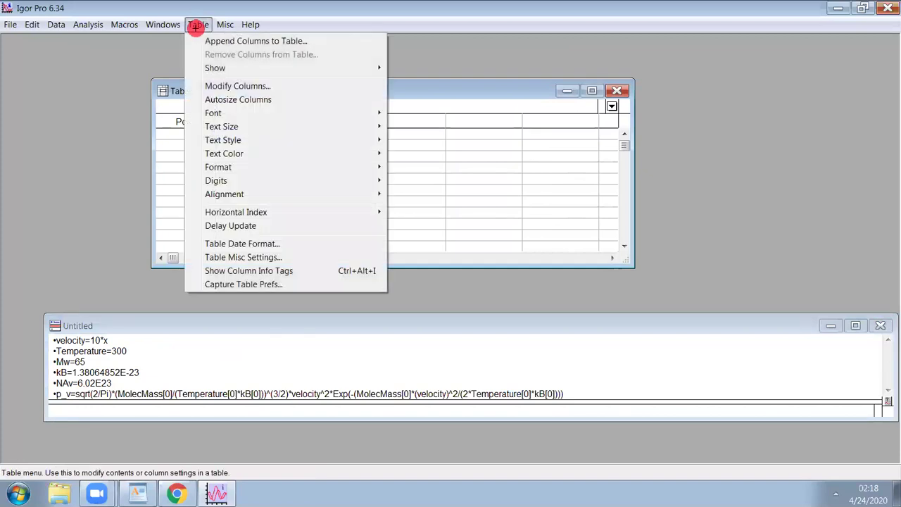
left_click(207, 40)
scroll(396, 181, "down", 2)
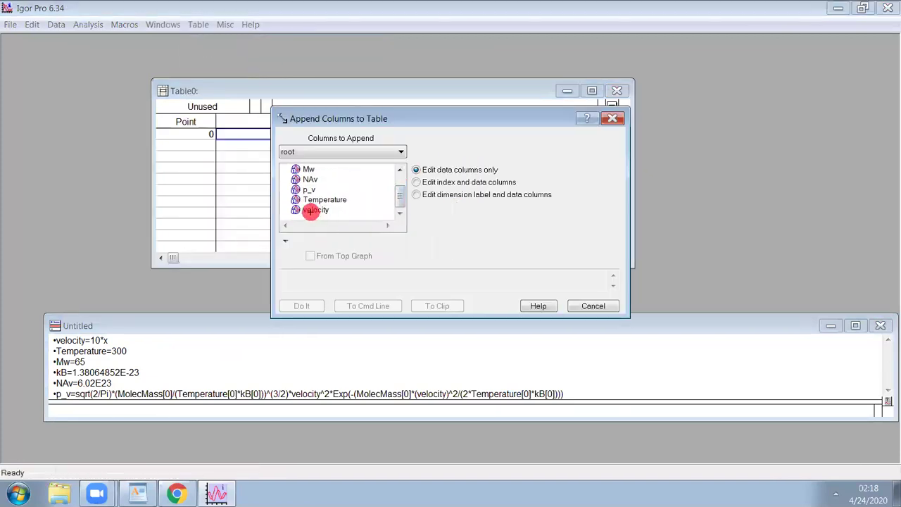
left_click(310, 210)
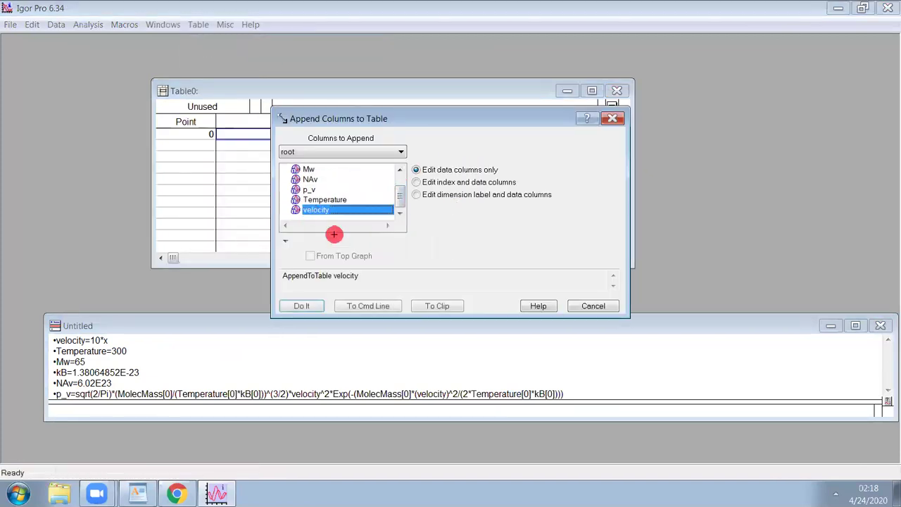
left_click(312, 307)
left_click_drag(624, 145, 635, 115)
left_click(346, 133)
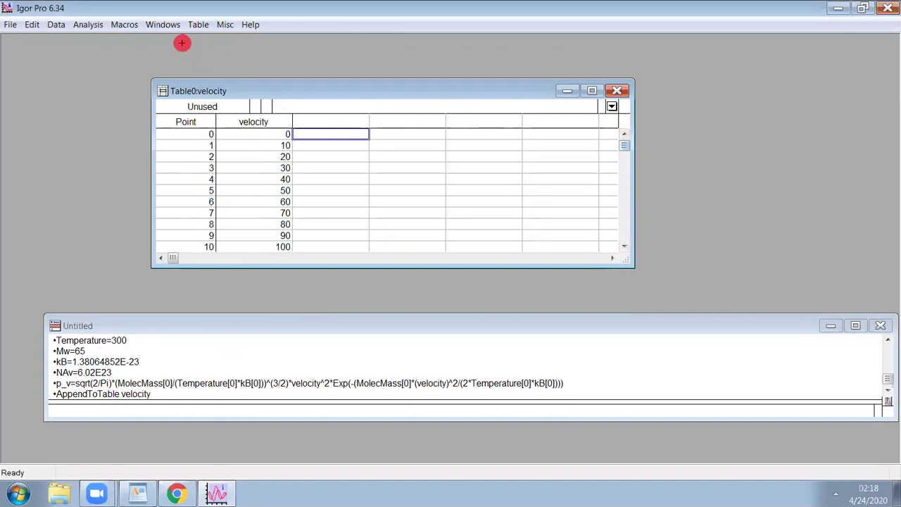
Append the p_v wave to Table0 beside velocity and check its values through the rows
left_click(267, 121)
left_click(199, 25)
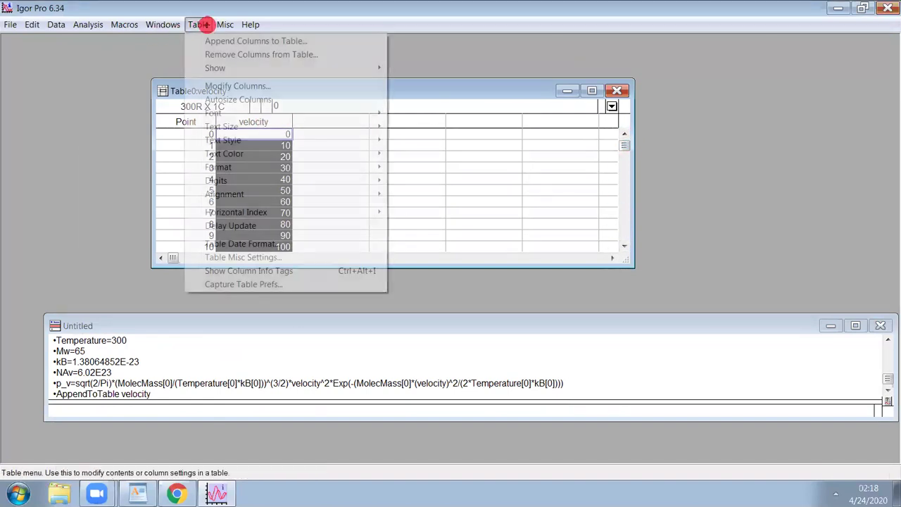
left_click(214, 41)
scroll(386, 186, "down", 1)
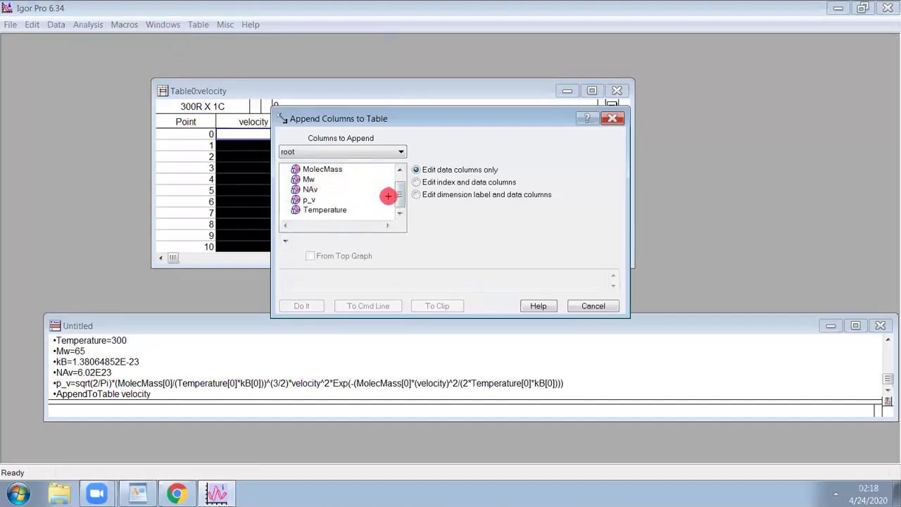
scroll(397, 191, "up", 1)
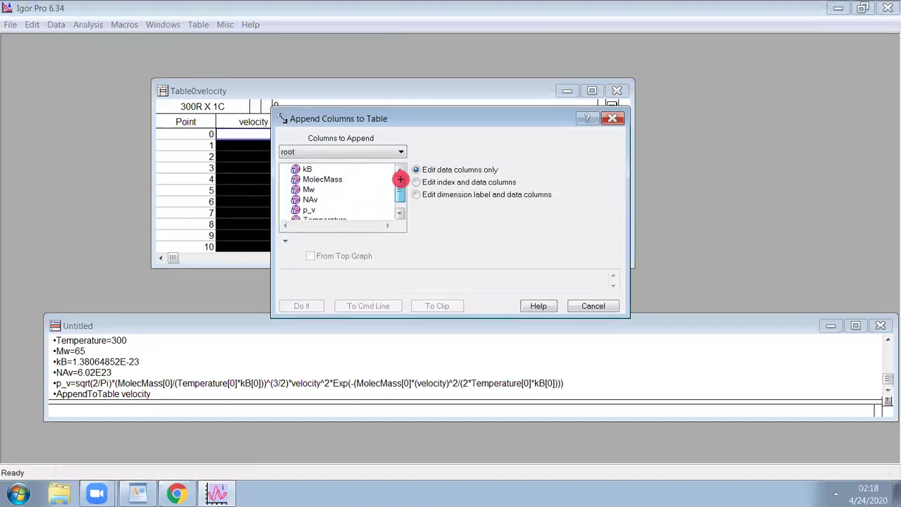
left_click(303, 213)
left_click(299, 306)
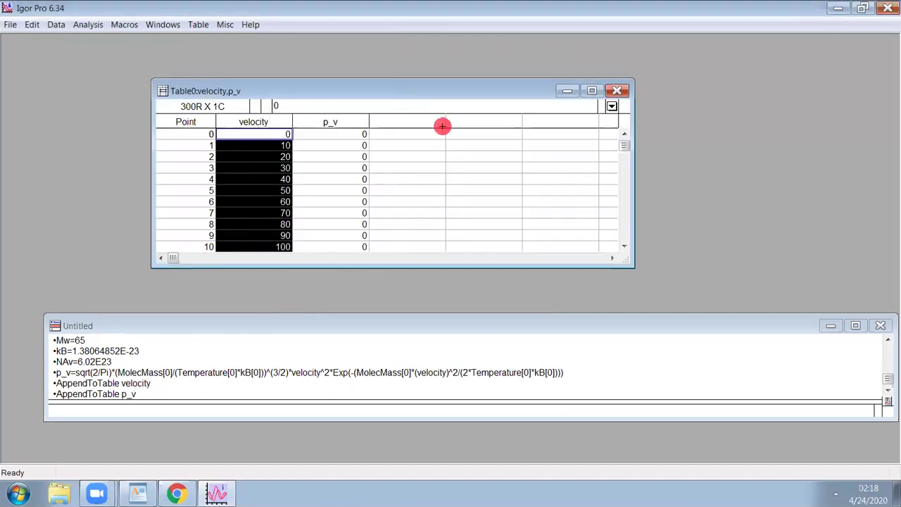
mouse_move(624, 145)
left_mouse_down()
mouse_move(615, 234)
mouse_move(608, 197)
mouse_move(630, 131)
left_mouse_up()
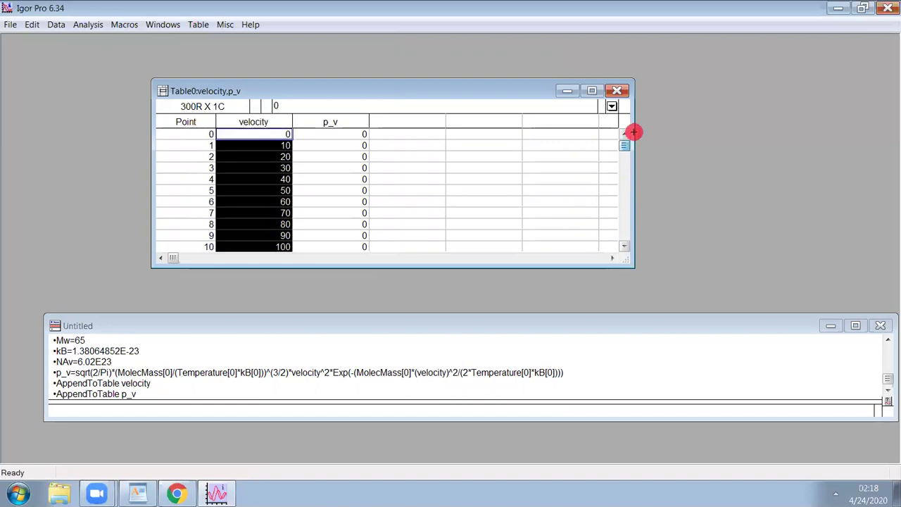
Calculate the molecular mass with the command MolecMass[0]=Mw/(1000*NAv[0])
left_click(116, 410)
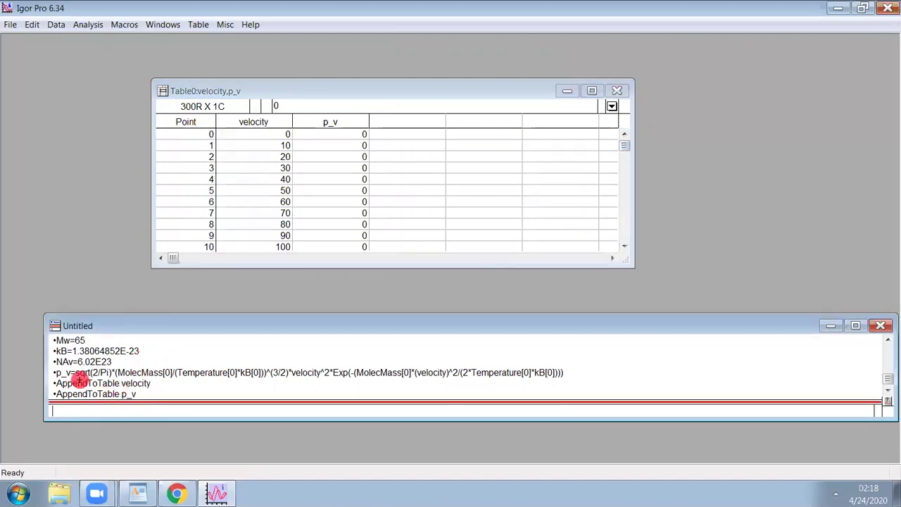
type("M")
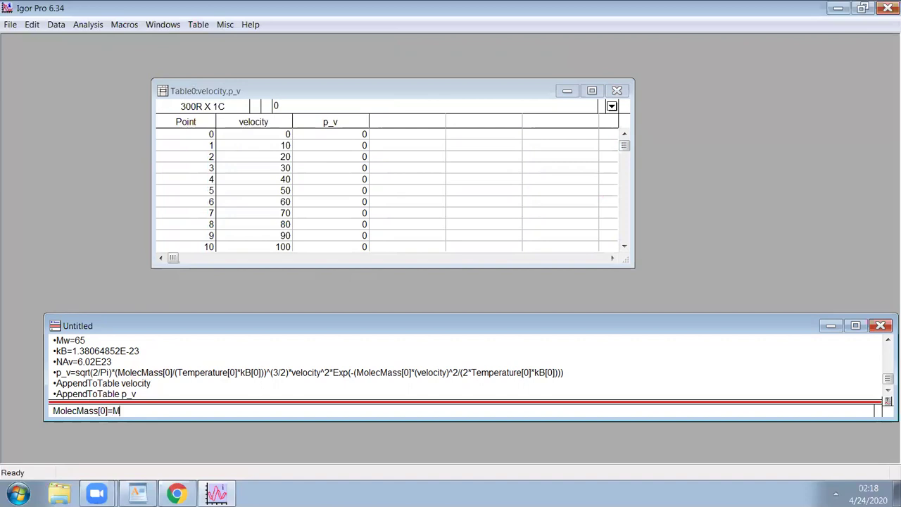
type("1000*NAv[0])")
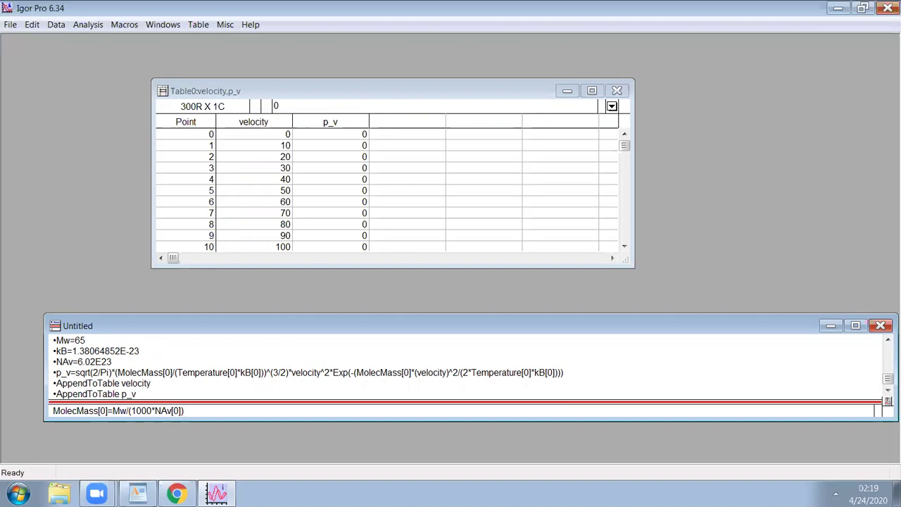
key("Return")
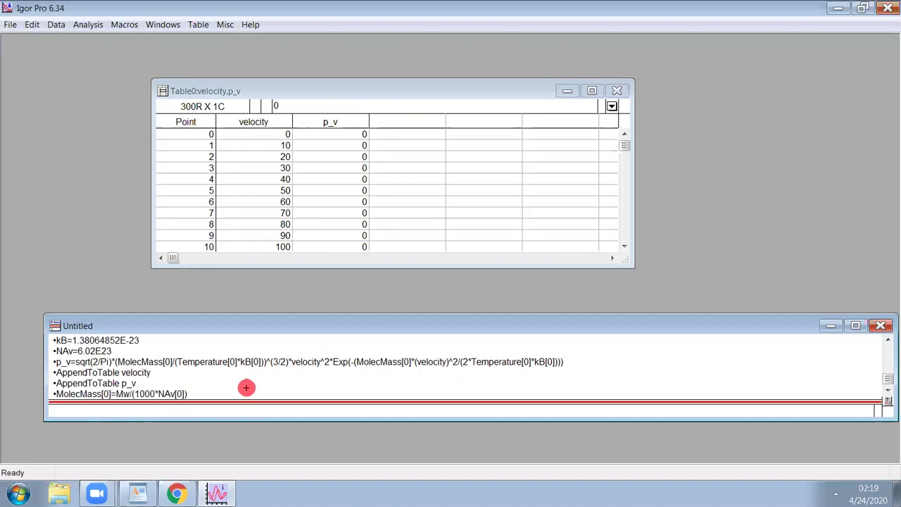
Rerun the earlier p_v formula from the command history and review the recalculated column in Table0
left_click(233, 361)
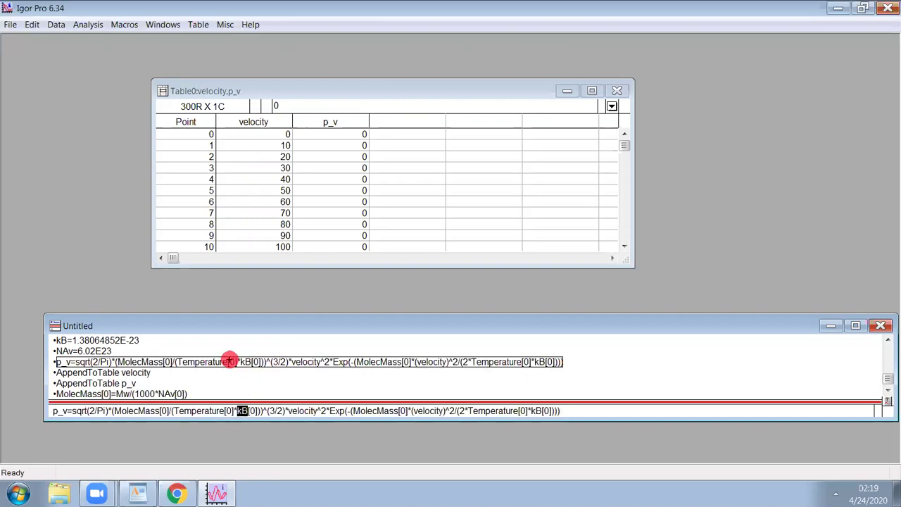
key("Return")
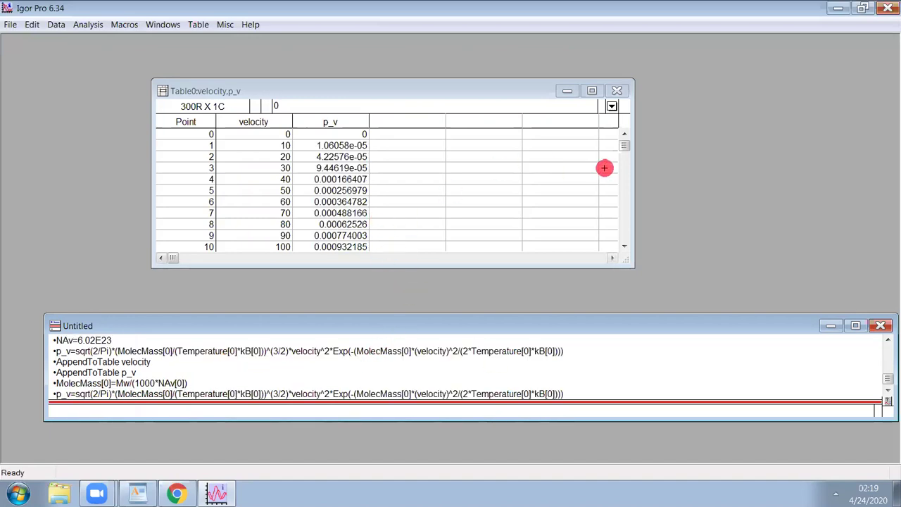
left_click_drag(624, 143, 626, 113)
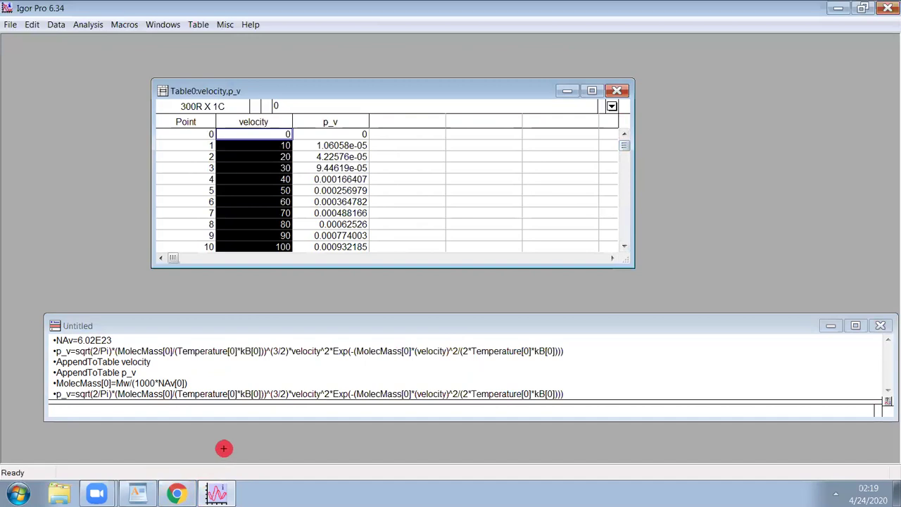
Plot the speed distribution with the command Display p_v vs velocity
left_click(89, 414)
type("Display")
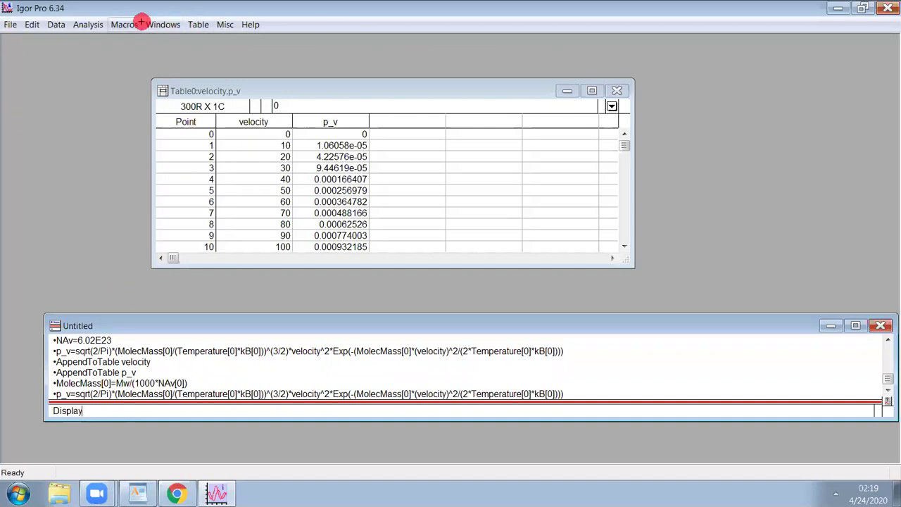
left_click(163, 25)
mouse_move(133, 25)
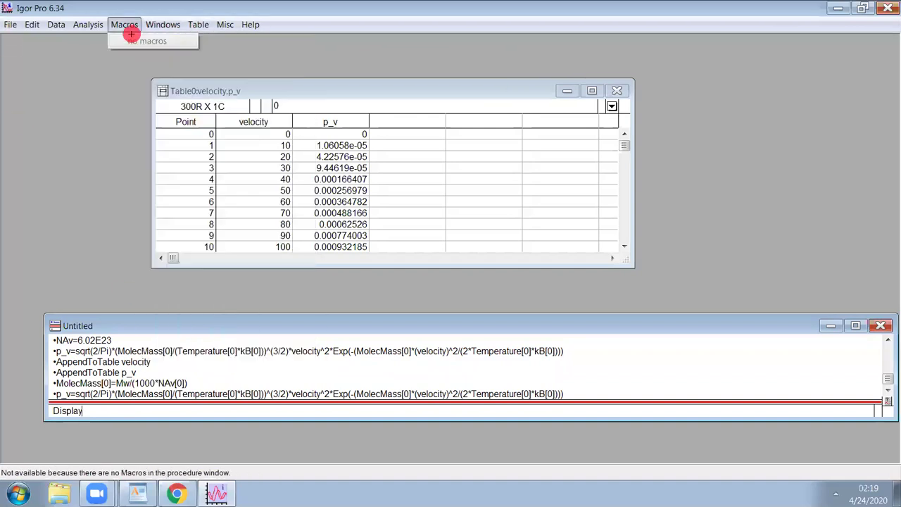
left_click(98, 412)
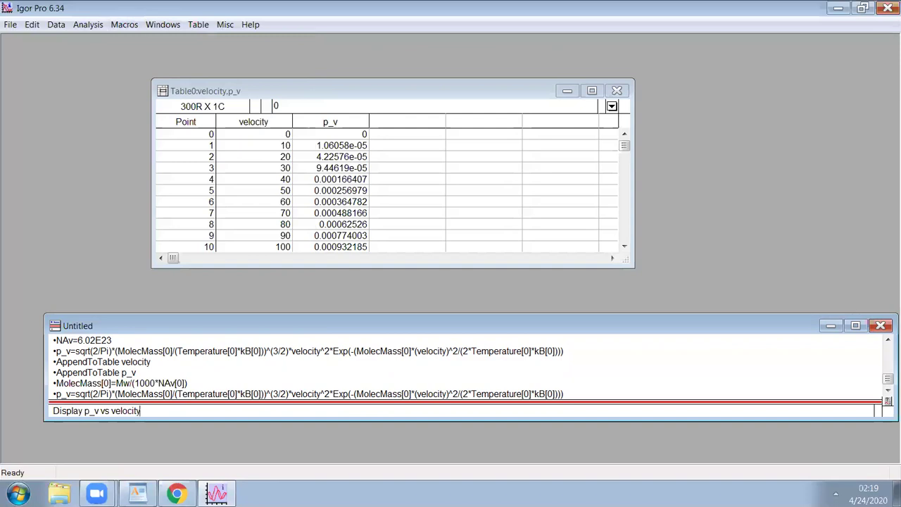
key("Return")
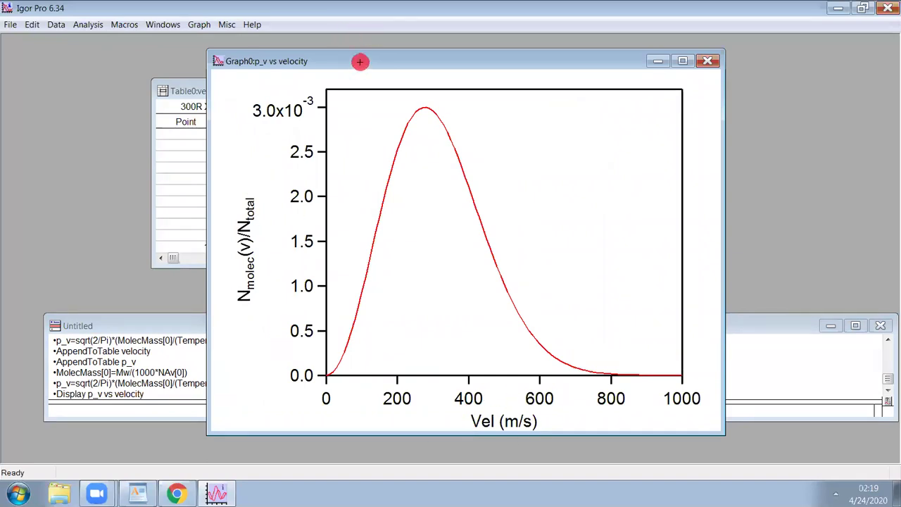
Move the p_v vs velocity graph window aside to uncover the table and the command history
left_click_drag(360, 61, 369, 60)
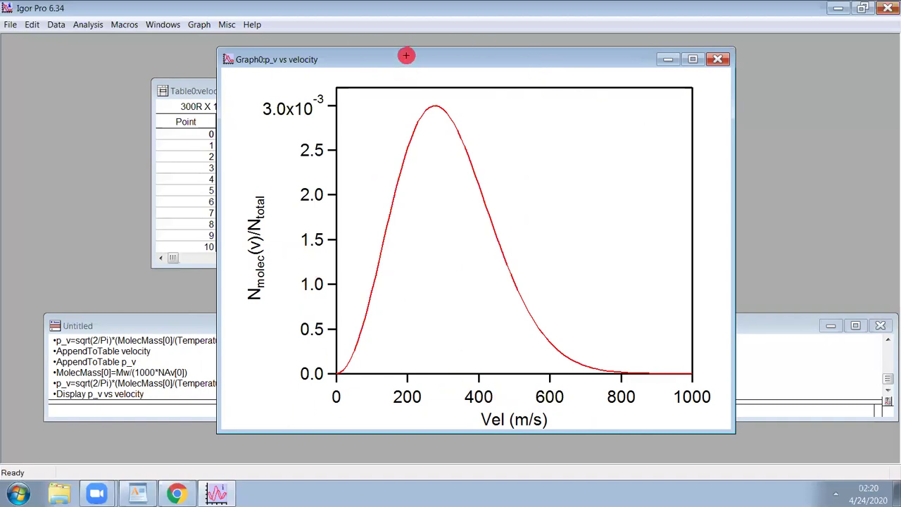
left_click_drag(405, 56, 399, 49)
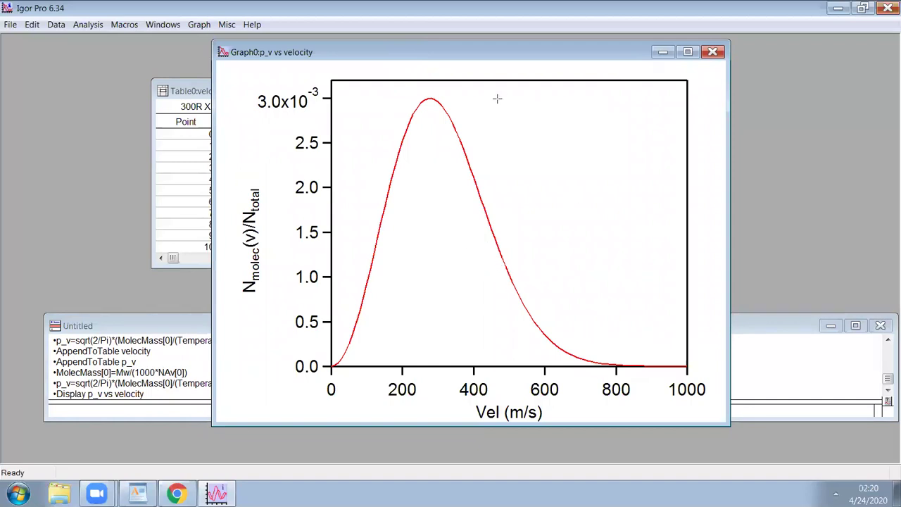
left_click(579, 398)
left_click(398, 52)
left_click_drag(398, 53, 390, 50)
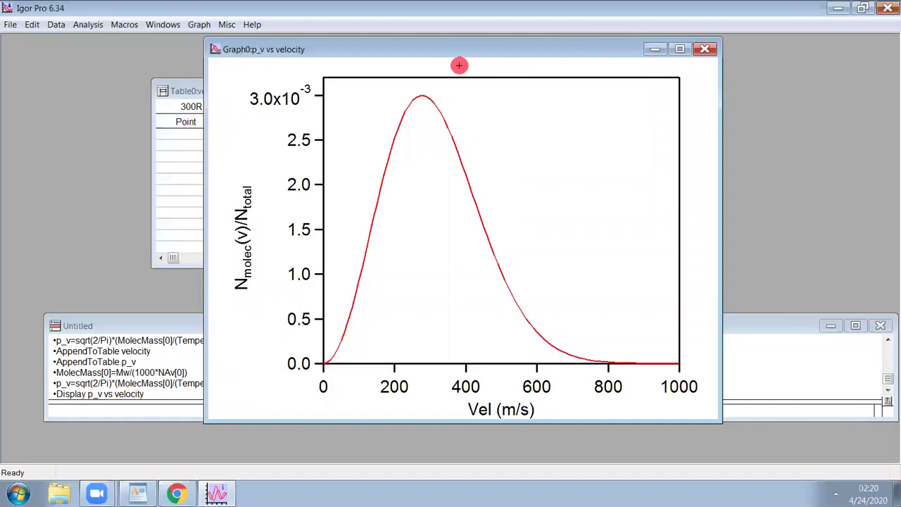
left_click_drag(458, 49, 625, 38)
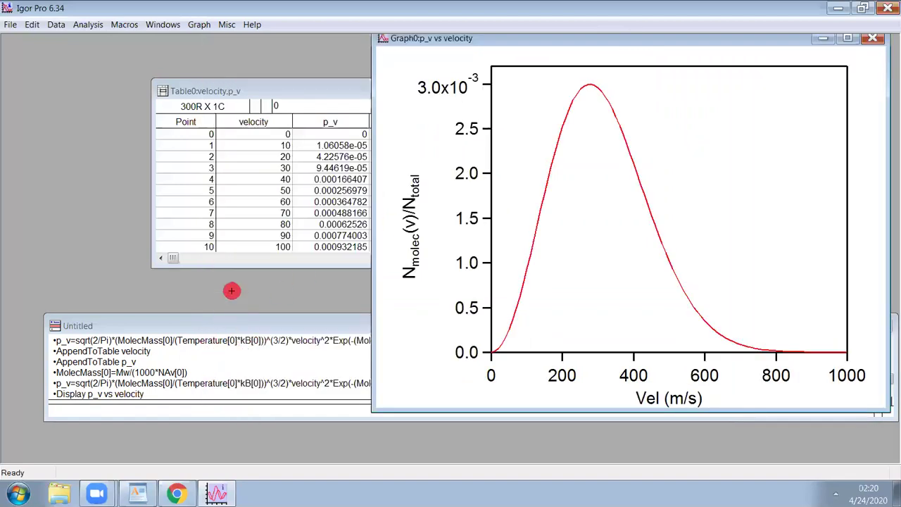
Shift Table0 and the command window away from the graph and minimize both, leaving only the graph open
left_click(249, 91)
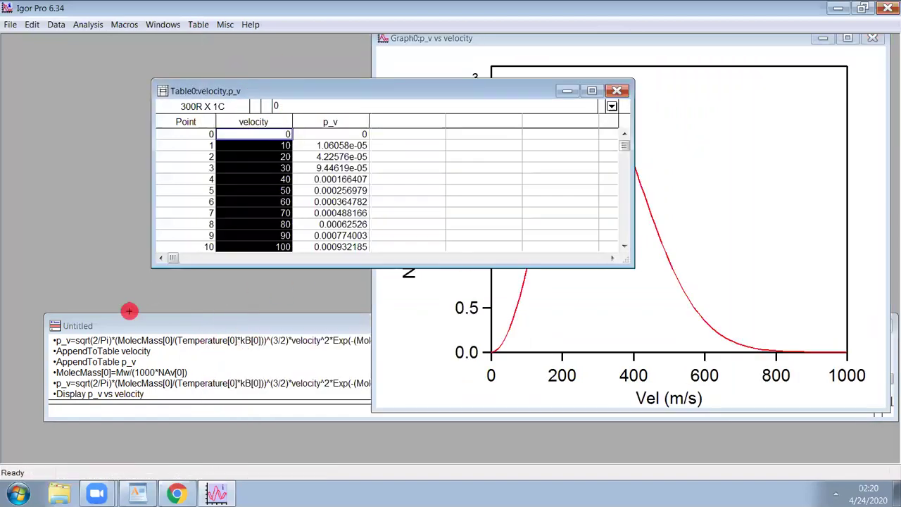
left_click(129, 325)
left_click_drag(469, 91, 369, 76)
left_click(765, 326)
left_click_drag(766, 326, 750, 370)
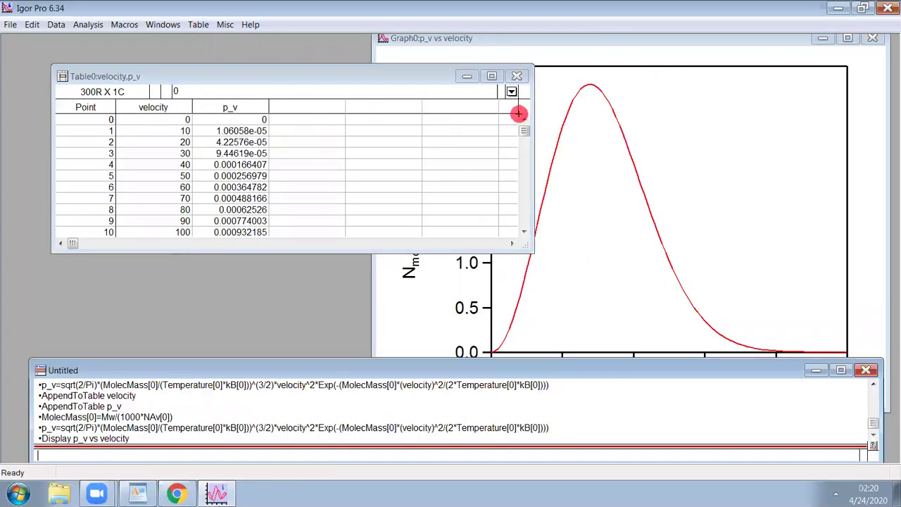
left_click(467, 76)
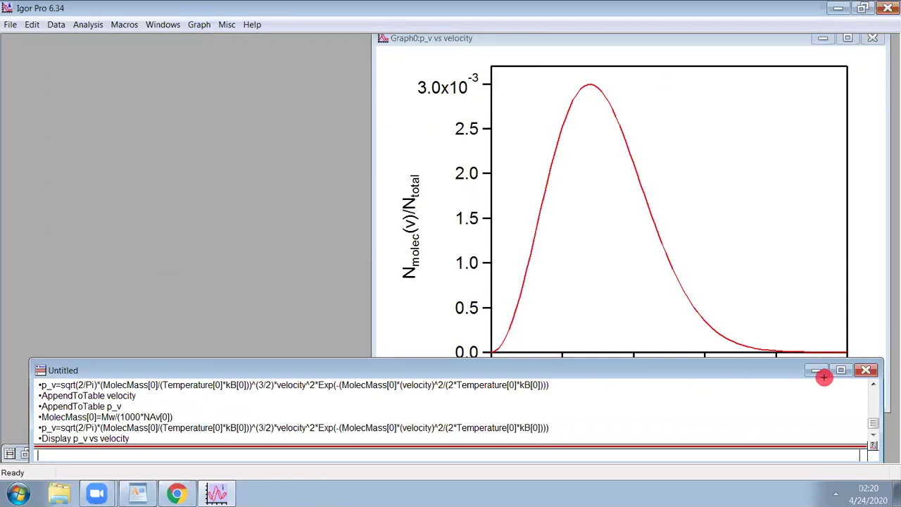
left_click(816, 370)
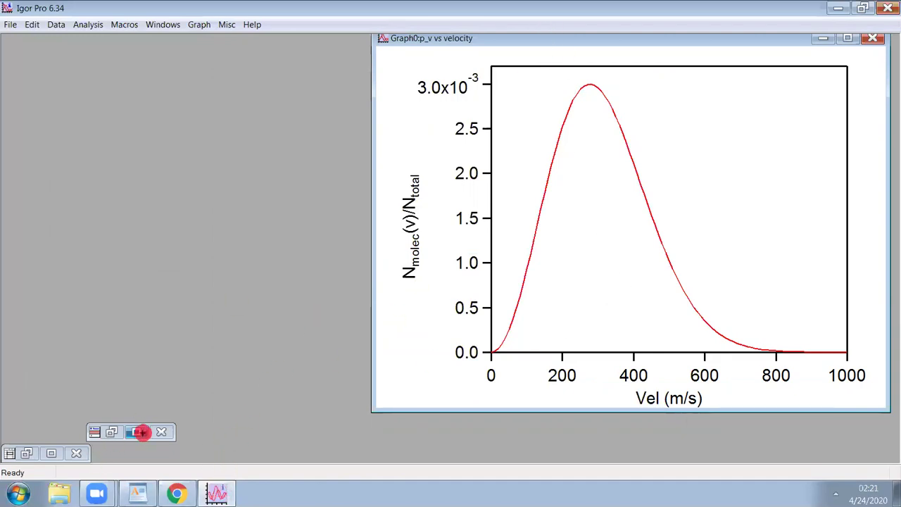
Maximize the command window and recall the earlier Make/N=300/D velocity,p_v command onto the command line
left_click(137, 432)
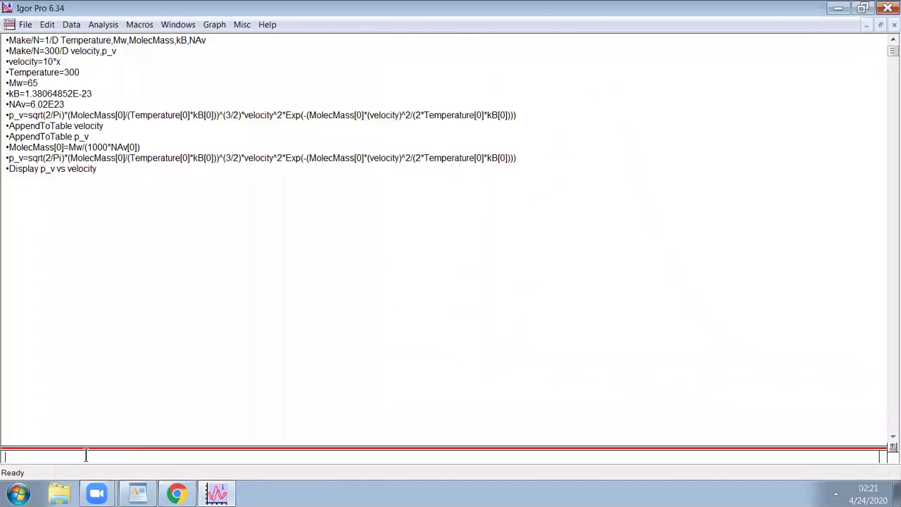
left_click_drag(111, 447, 167, 431)
type("M")
key("BackSpace")
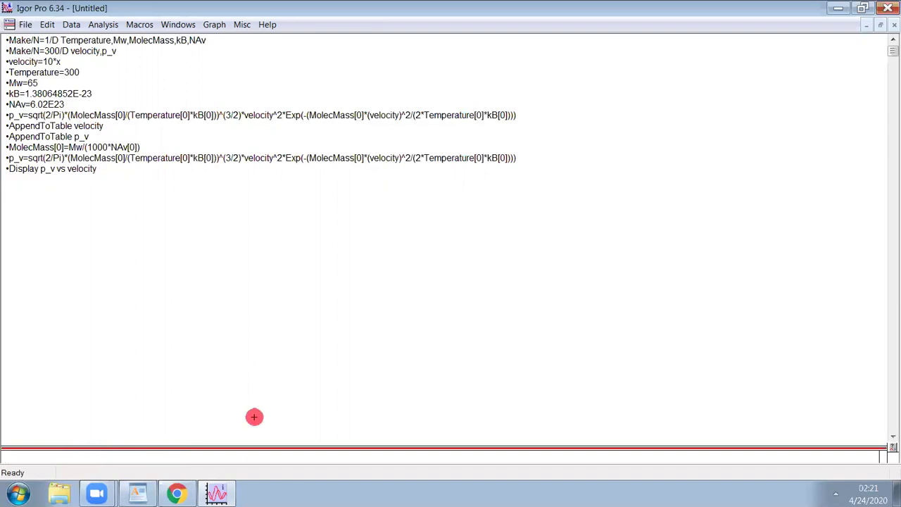
left_click(70, 51)
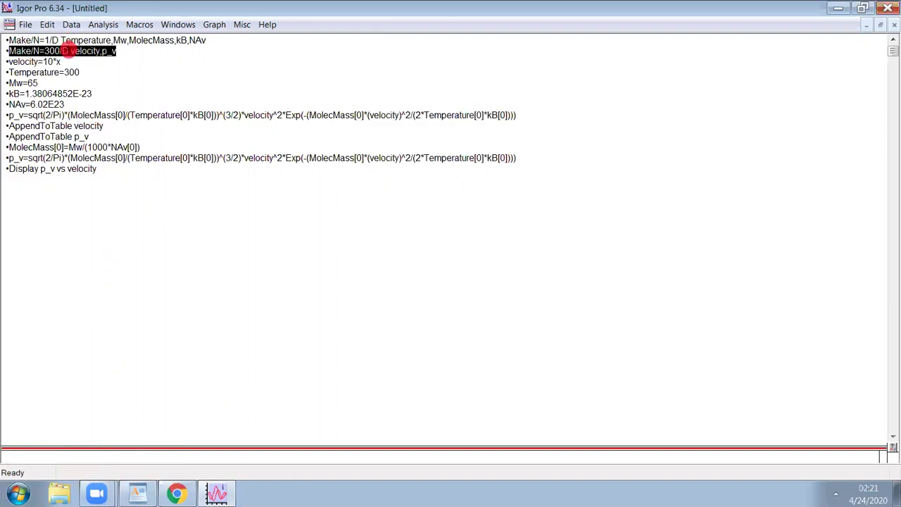
key("Return")
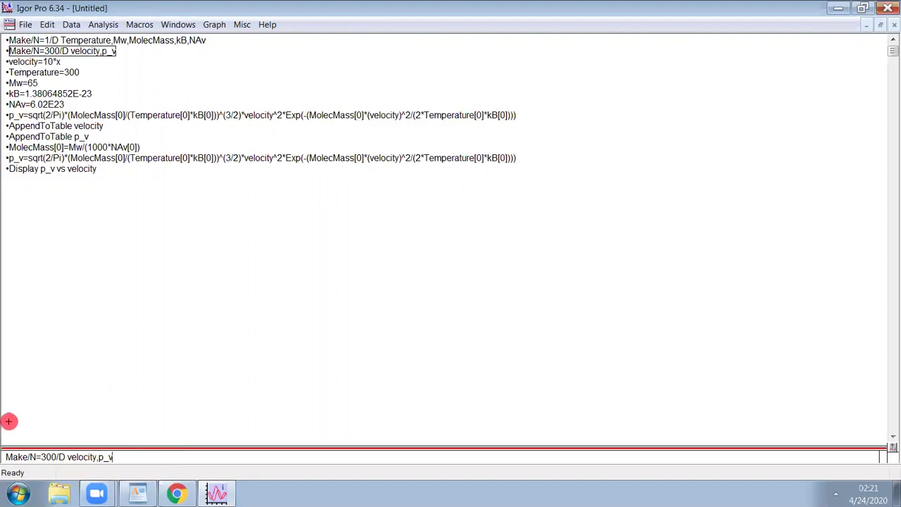
Replace the wave names in the recalled command and run Make/N=300/D ShadeMask,ShadedArea
key("BackSpace")
key("BackSpace")
key("BackSpace")
key("BackSpace")
key("BackSpace")
key("BackSpace")
key("BackSpace")
key("BackSpace")
key("BackSpace")
key("BackSpace")
key("BackSpace")
key("BackSpace")
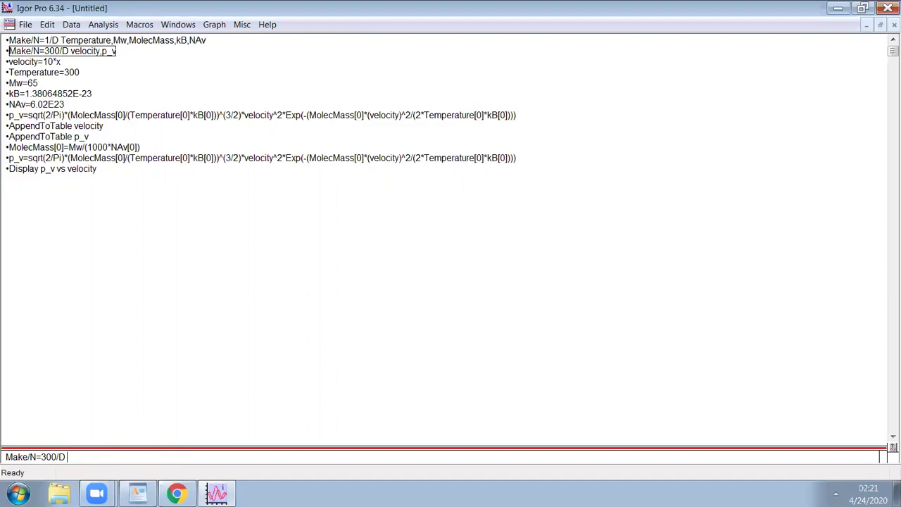
type("ShadeMask,Shaded")
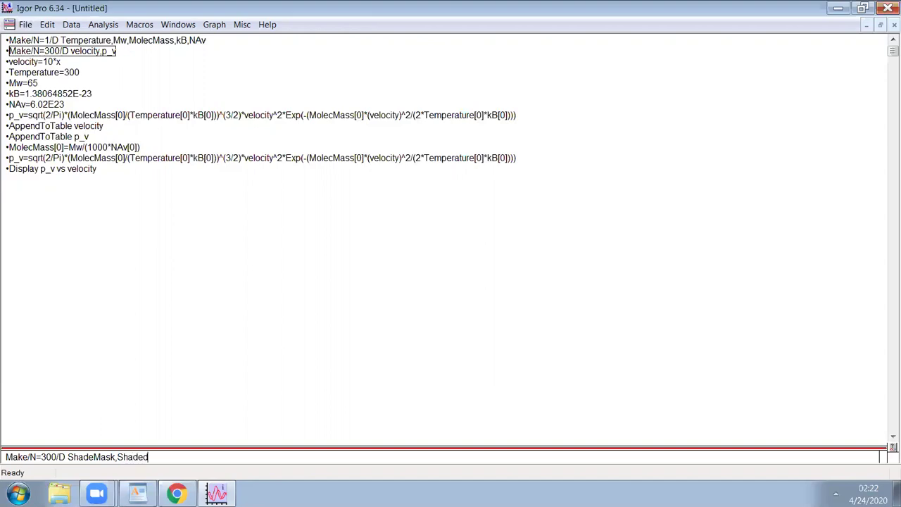
type("Area")
key("Return")
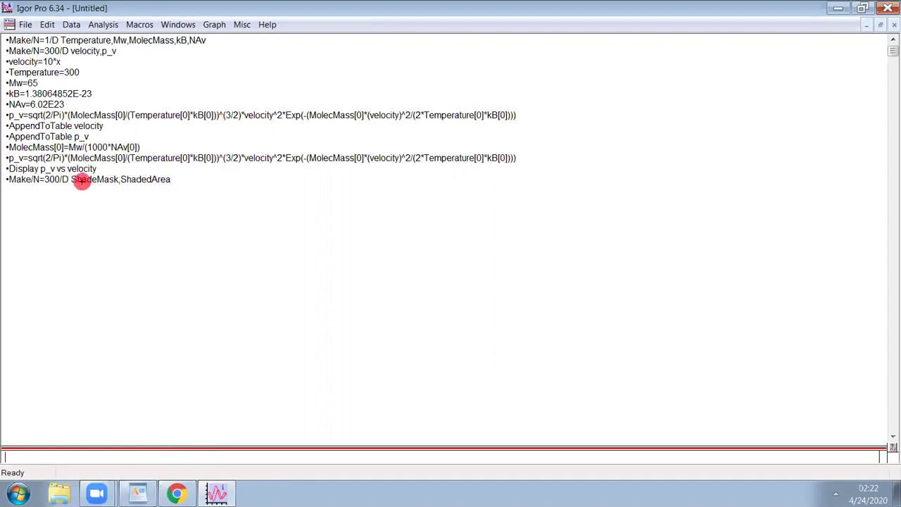
Fill the mask wave with the conditional command ShadeMask=(velocity >500)? 1 : 0
left_click(82, 180)
mouse_move(71, 180)
left_mouse_down()
mouse_move(137, 177)
mouse_move(121, 178)
mouse_move(125, 193)
left_mouse_up()
left_click(124, 201)
type("Sha")
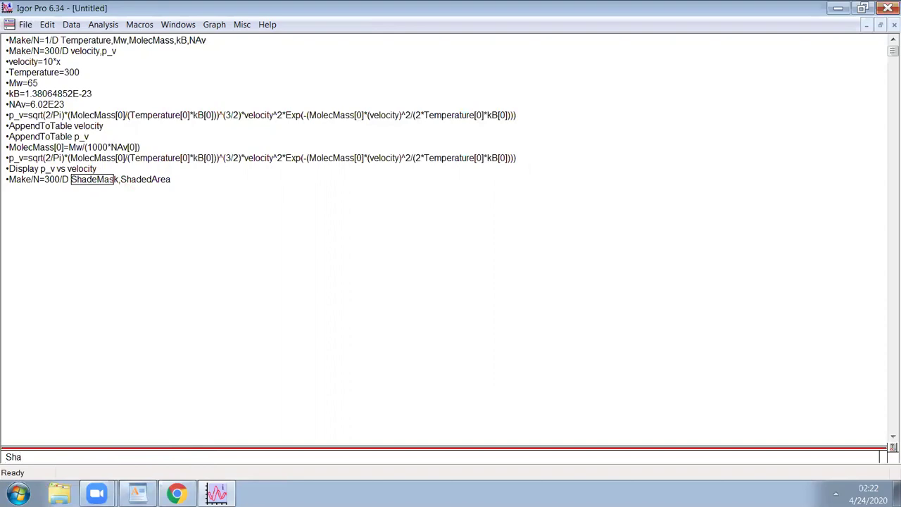
type("deMask=(velocity >500)")
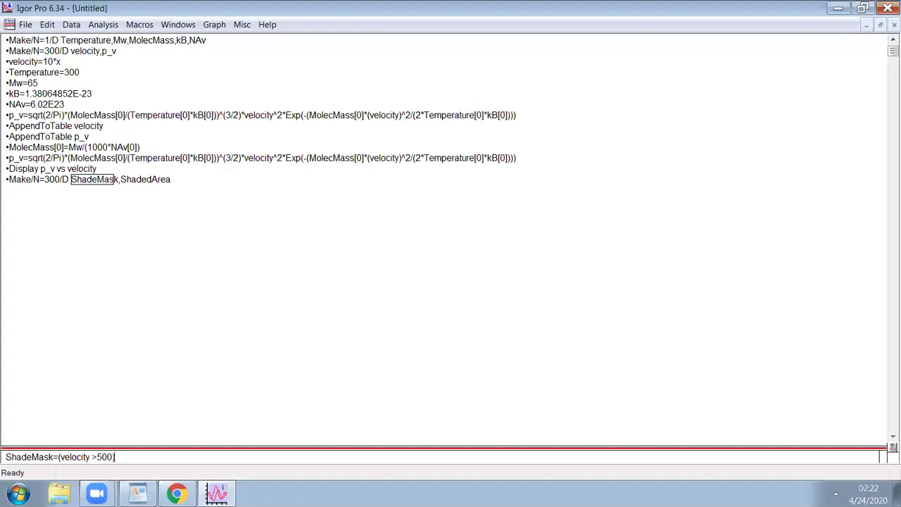
type("?")
left_click(96, 458)
key("End")
type("1")
type("0")
key("Return")
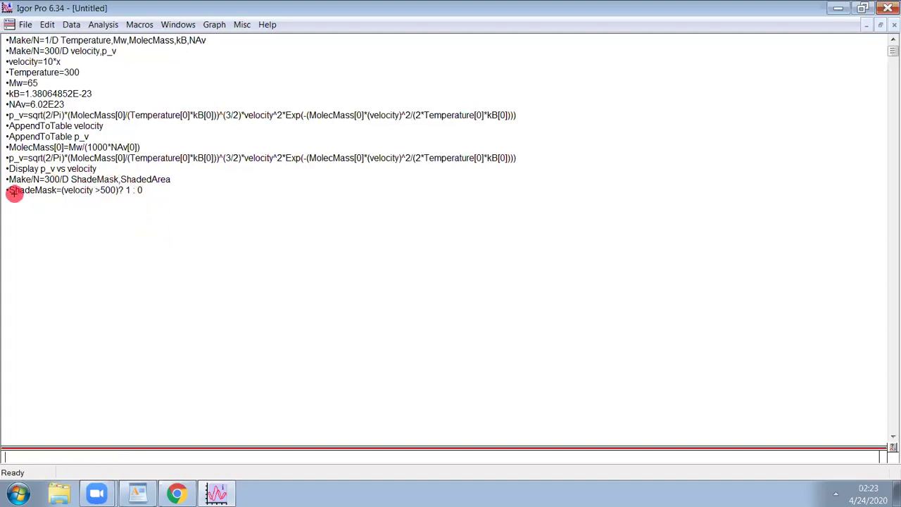
Return the command window to its smaller size and maximize the minimized Table0
left_click(65, 196)
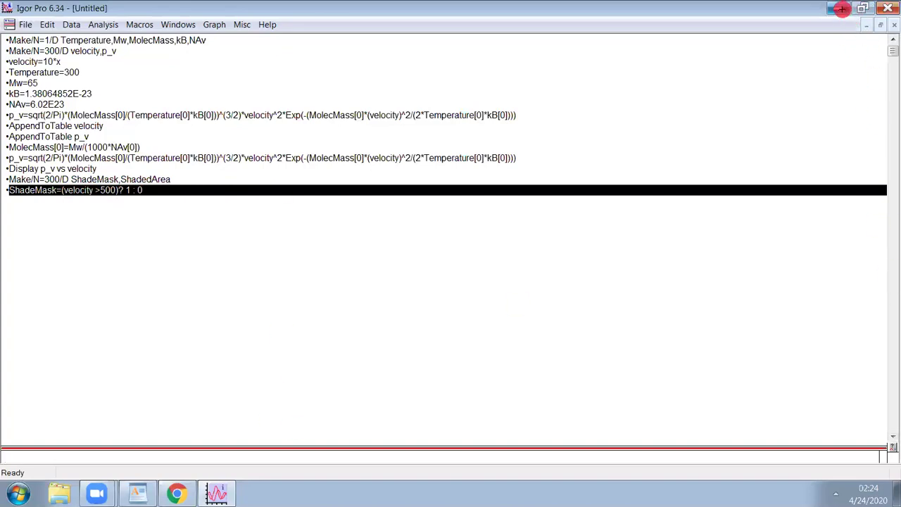
left_click(863, 9)
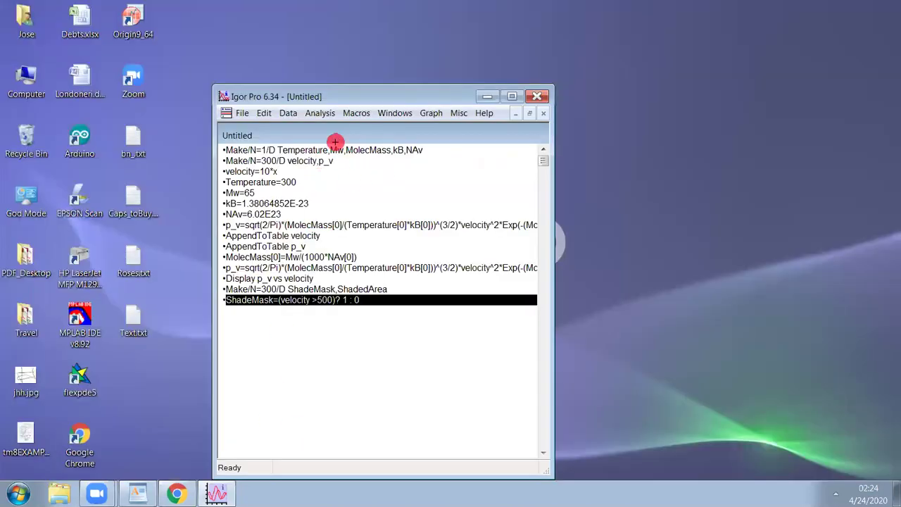
left_click_drag(326, 91, 275, 80)
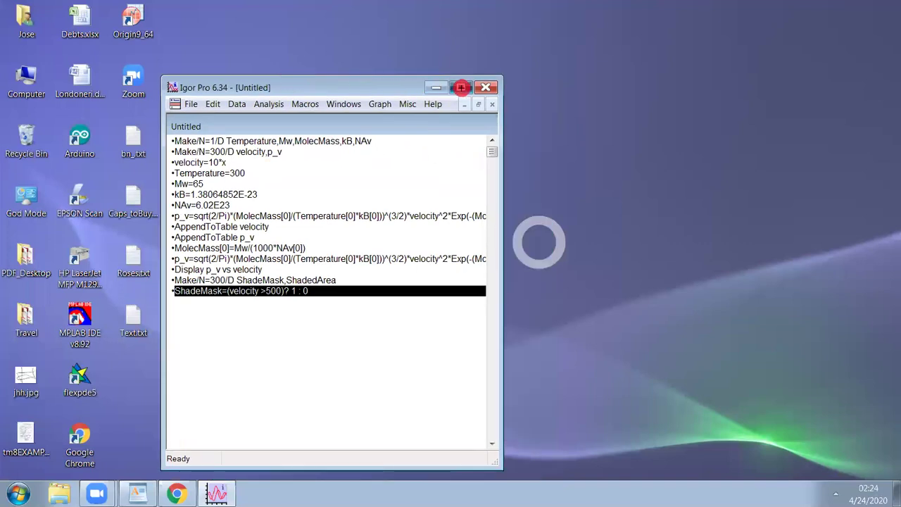
left_click(458, 87)
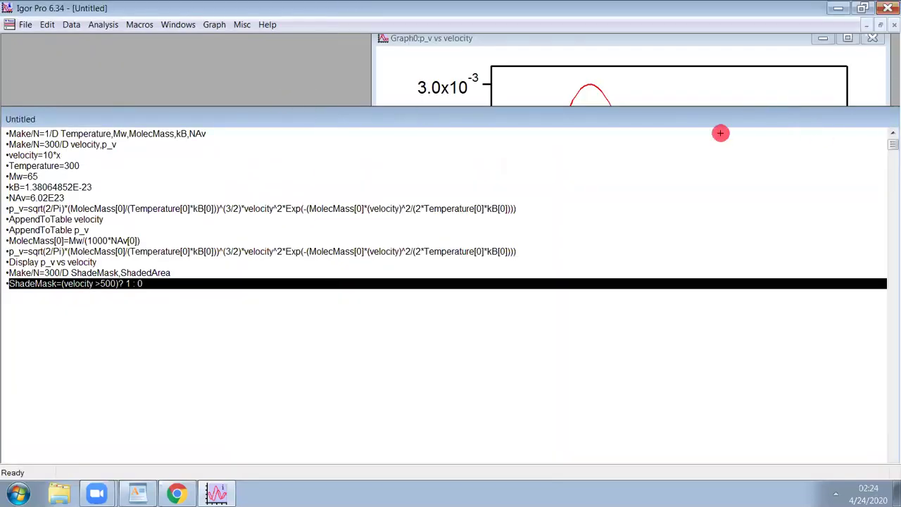
left_click(879, 26)
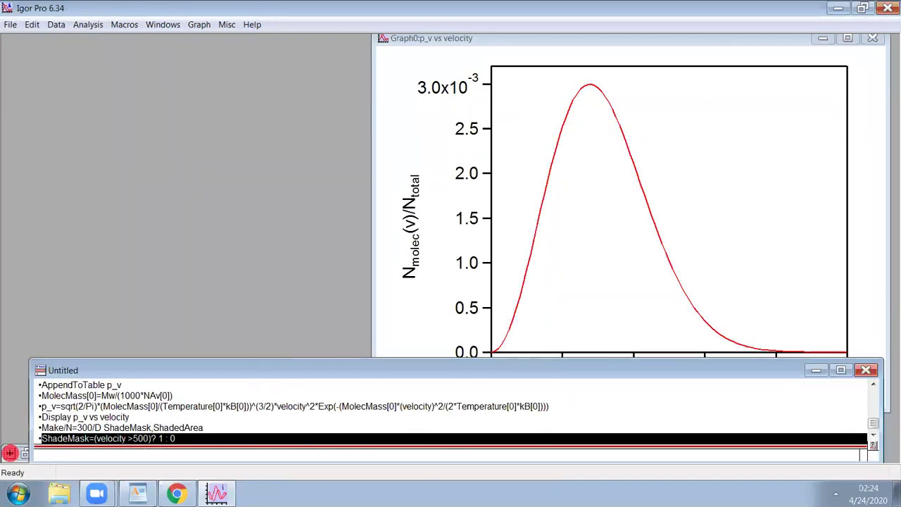
left_click(10, 452)
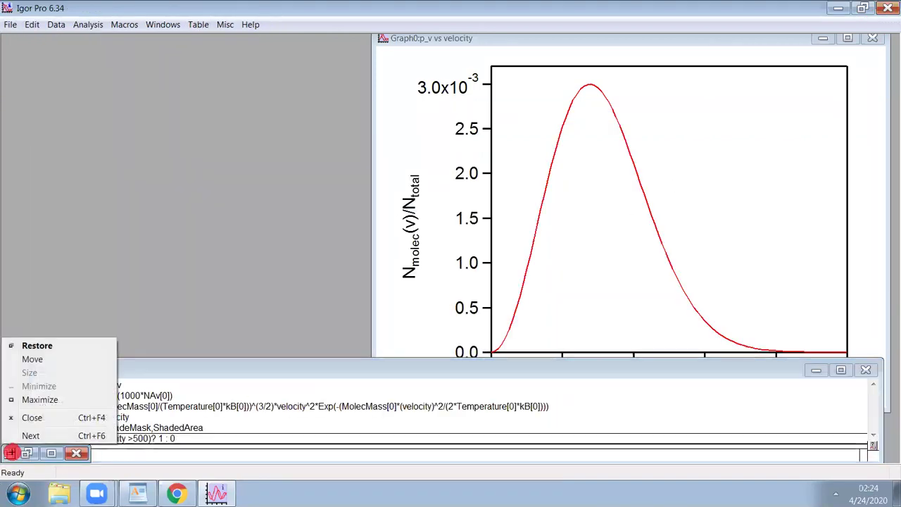
left_click(40, 400)
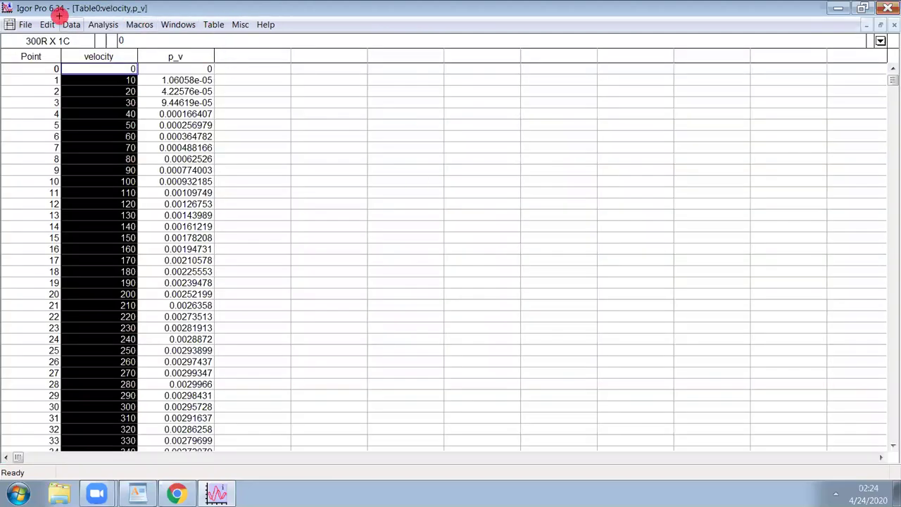
Append the ShadeMask wave to Table0 as a data column beside p_v
left_click(240, 25)
mouse_move(214, 25)
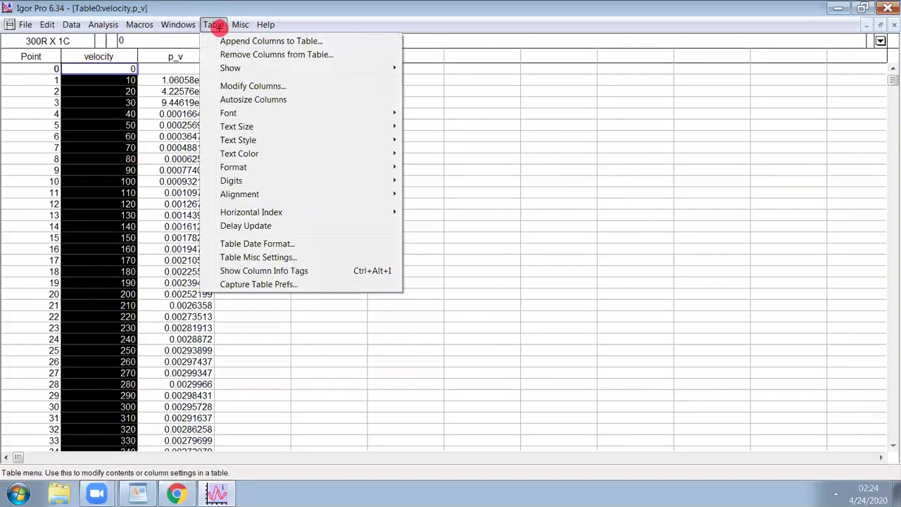
left_click(233, 40)
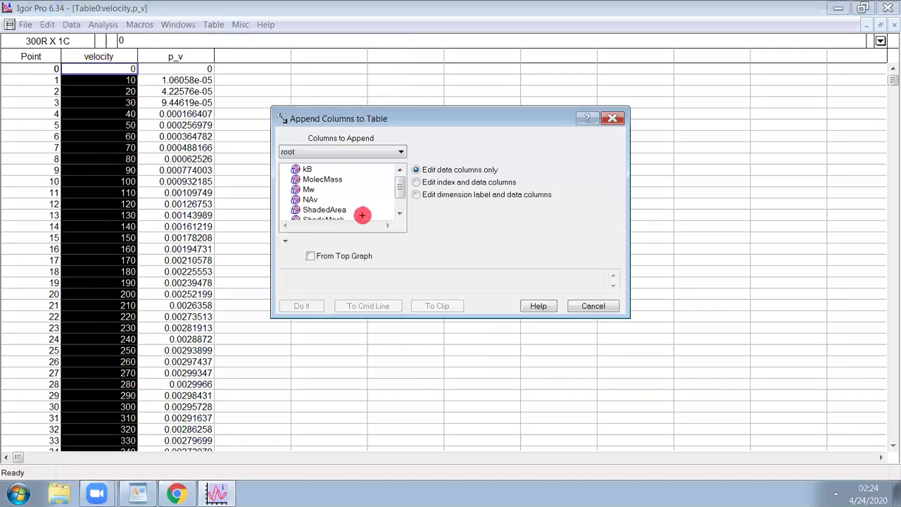
scroll(395, 187, "down", 2)
left_click(323, 199)
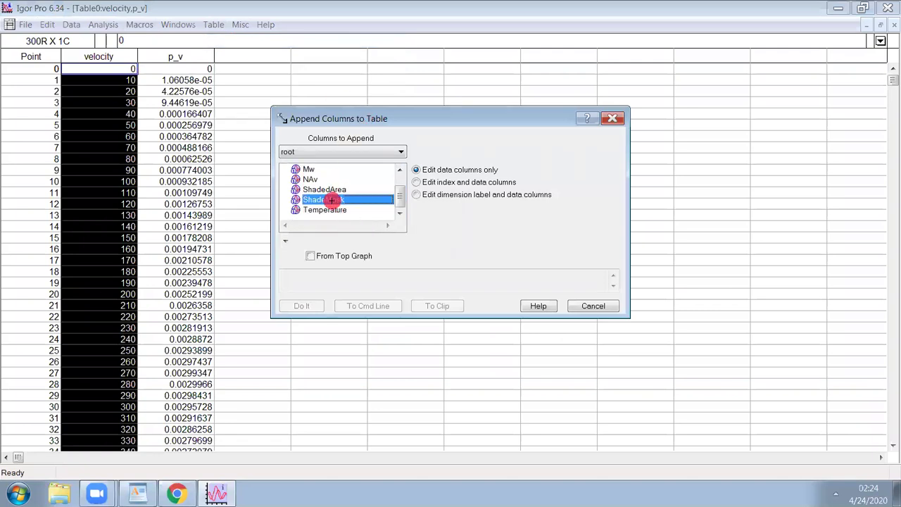
left_click(312, 306)
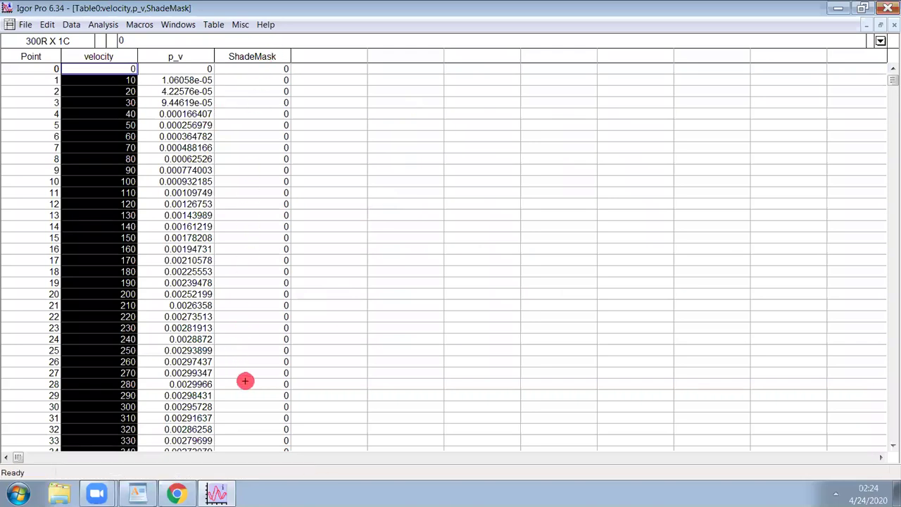
Check the ShadeMask values around velocity 500 and through the higher rows, and return to the start of the table
left_click_drag(892, 79, 892, 131)
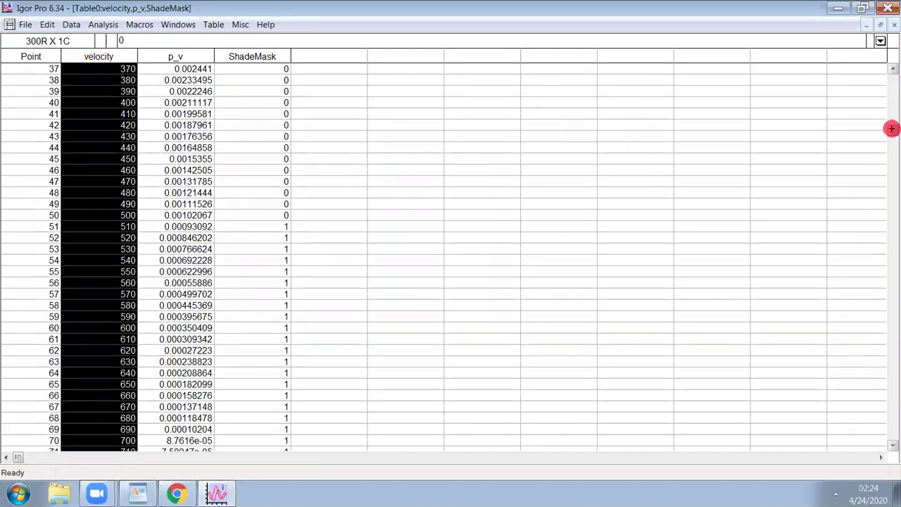
left_click(111, 215)
left_click(278, 215)
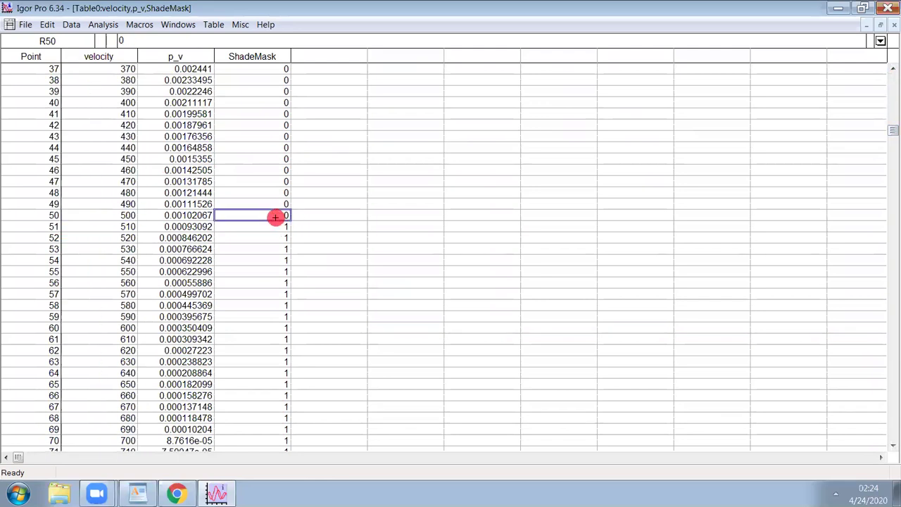
left_click(256, 225)
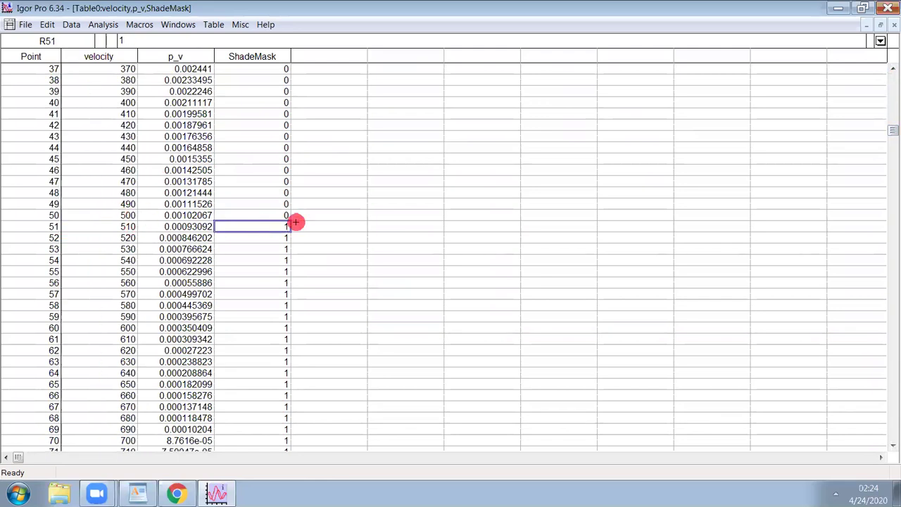
scroll(255, 231, "down", 9)
scroll(255, 231, "down", 3)
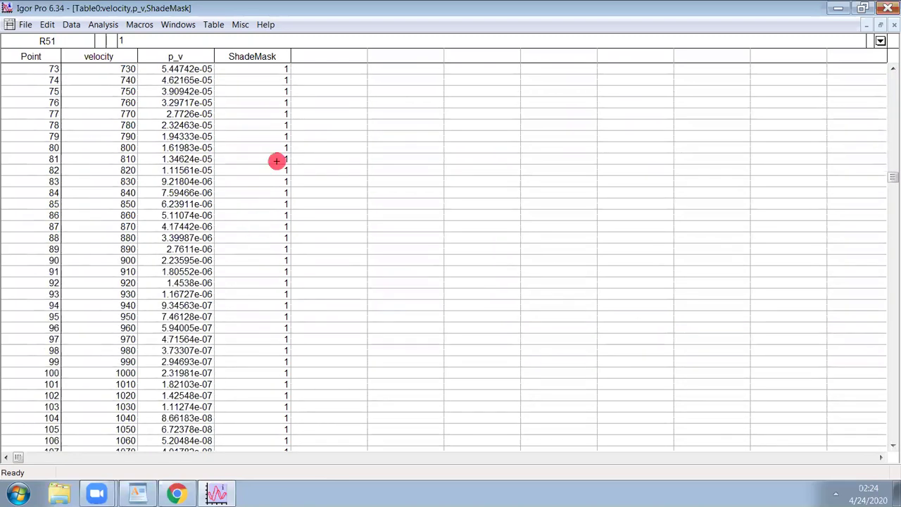
scroll(281, 159, "up", 20)
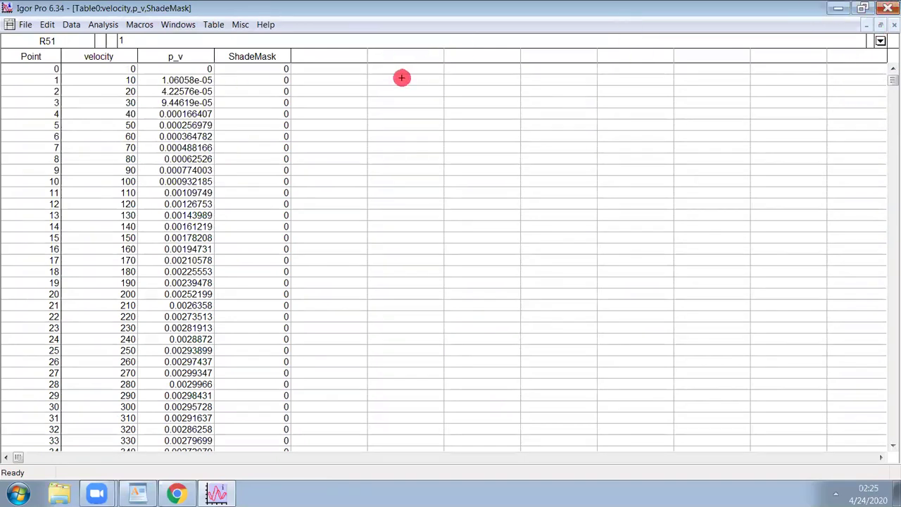
left_click(317, 68)
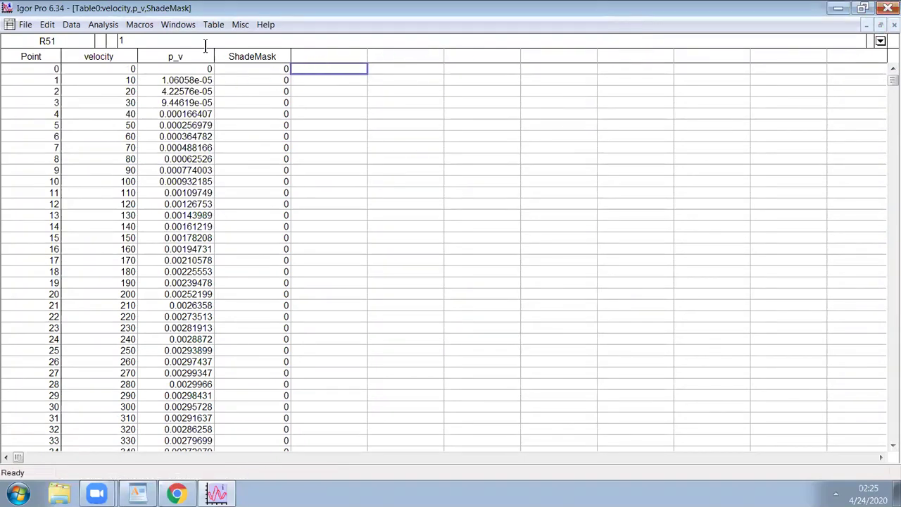
Restore and minimize Table0, and compute the shaded wave with the command ShadedArea=p_v*ShadeMask
left_click(881, 25)
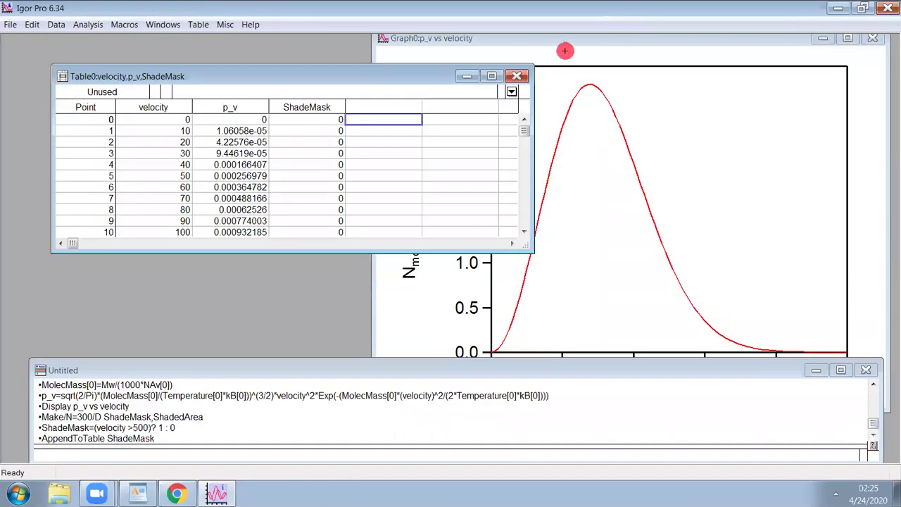
left_click(467, 75)
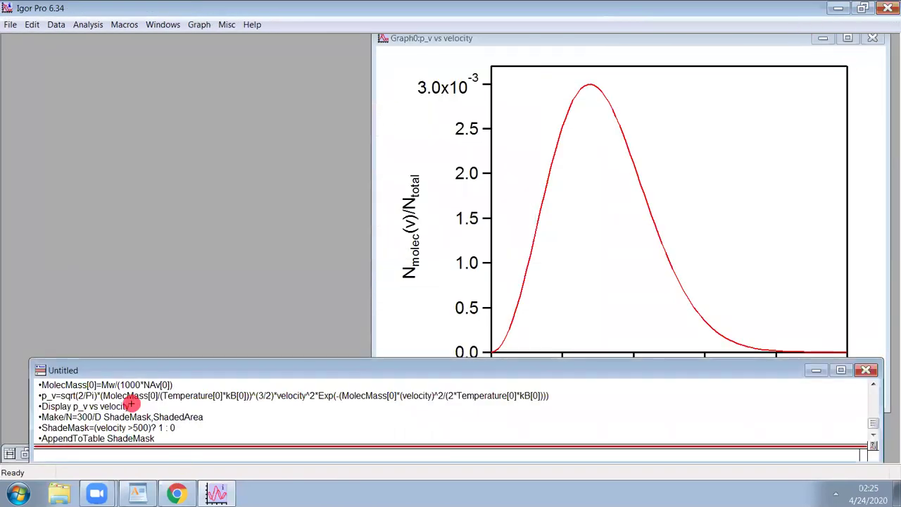
left_click(40, 413)
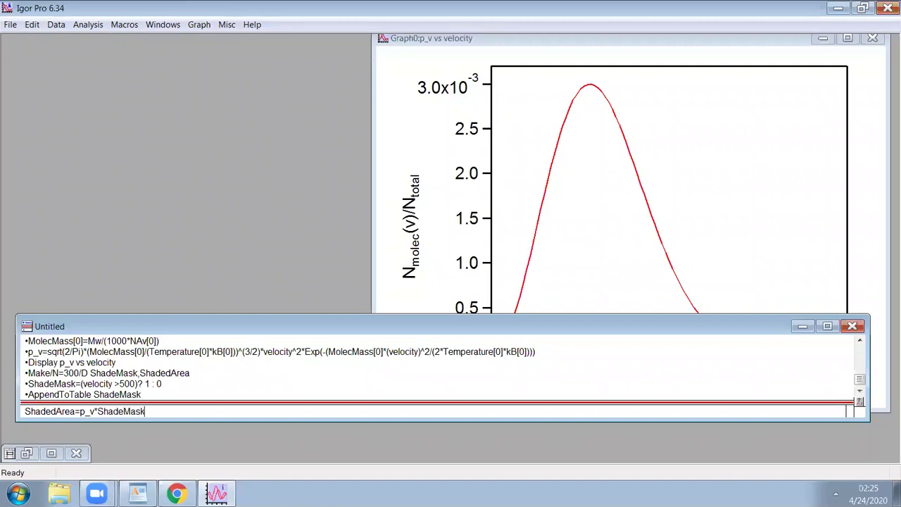
key("Return")
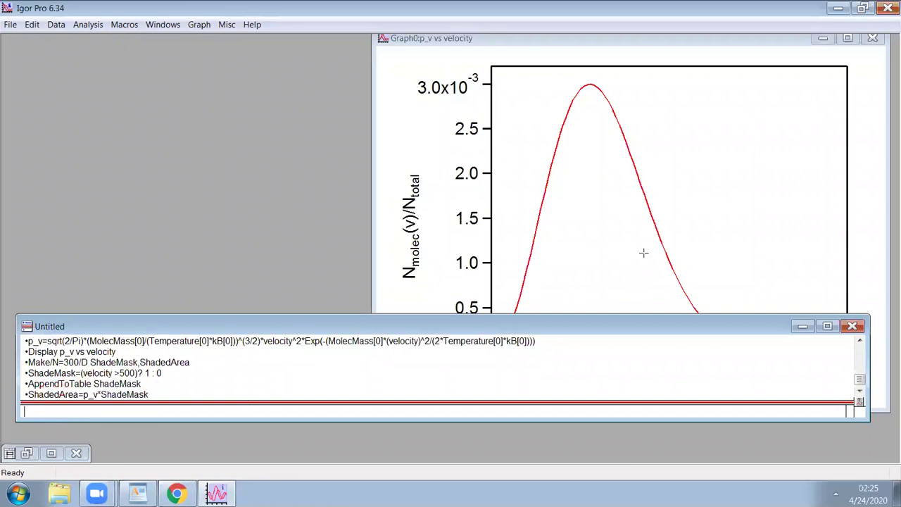
Move the command window down to examine the whole p_v curve and velocity axis, and bring the window back up
left_click_drag(642, 319, 631, 394)
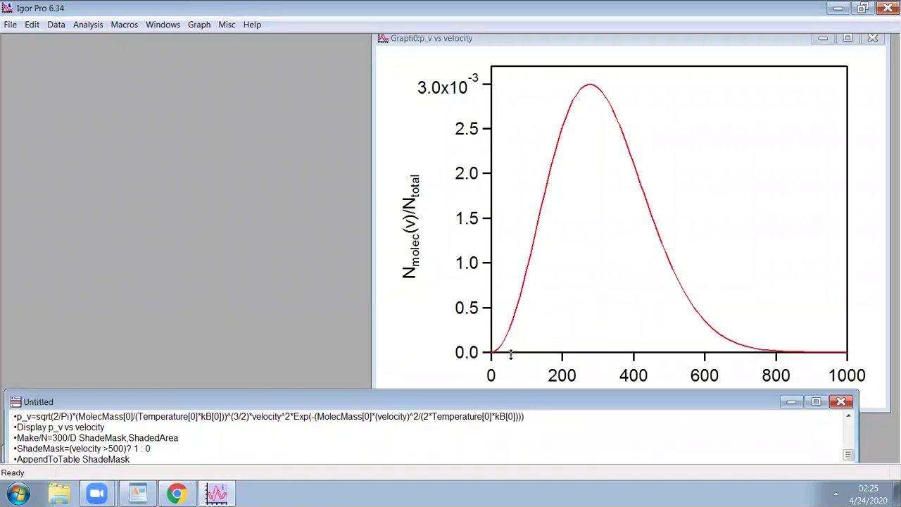
left_click(668, 351)
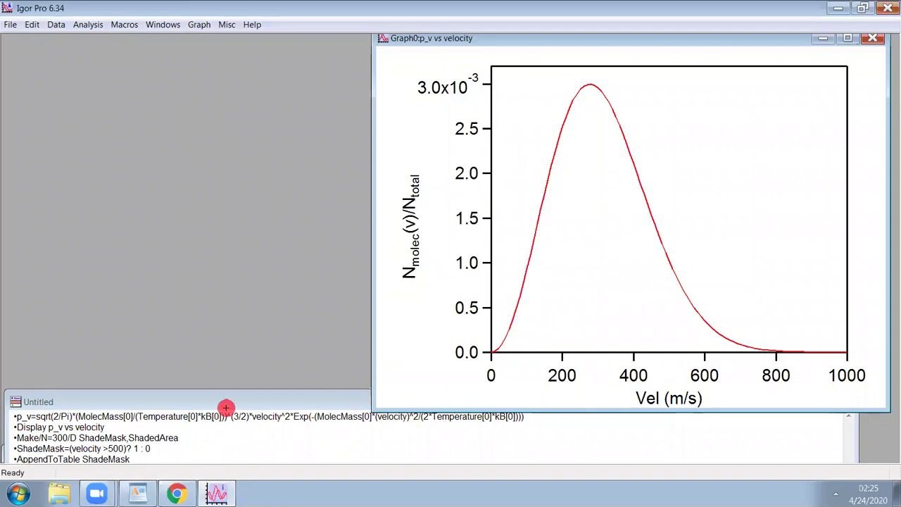
left_click_drag(226, 397, 227, 373)
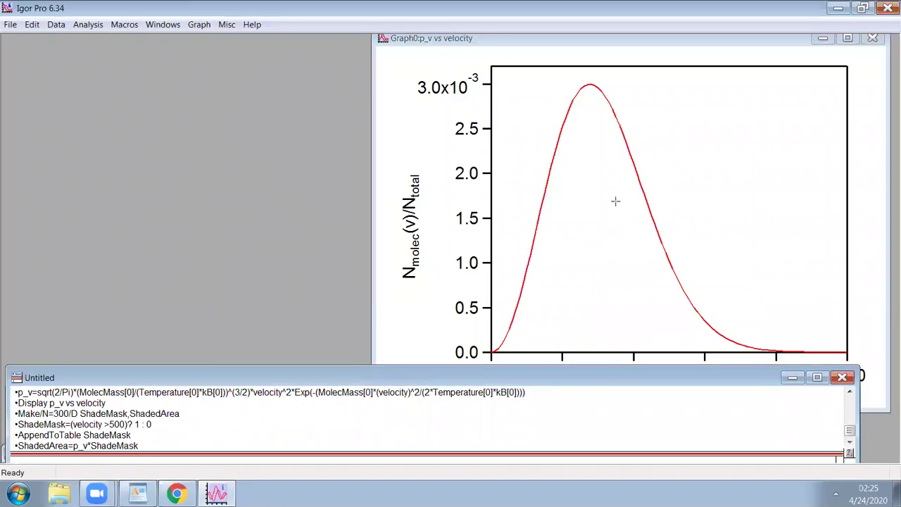
left_click_drag(132, 378, 180, 348)
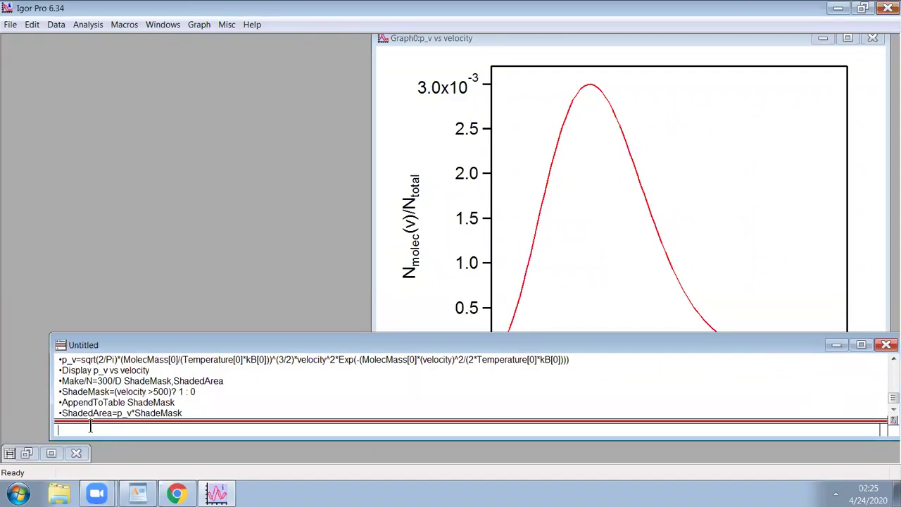
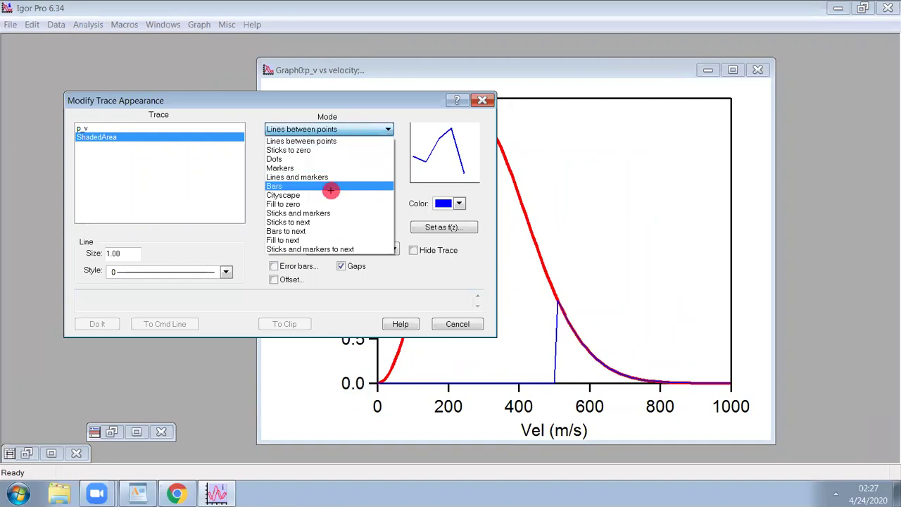
Set the ShadedArea trace to Fill to zero with a diagonal hatch pattern (hbFill 13), apply it, and reposition the graph window
left_click(295, 205)
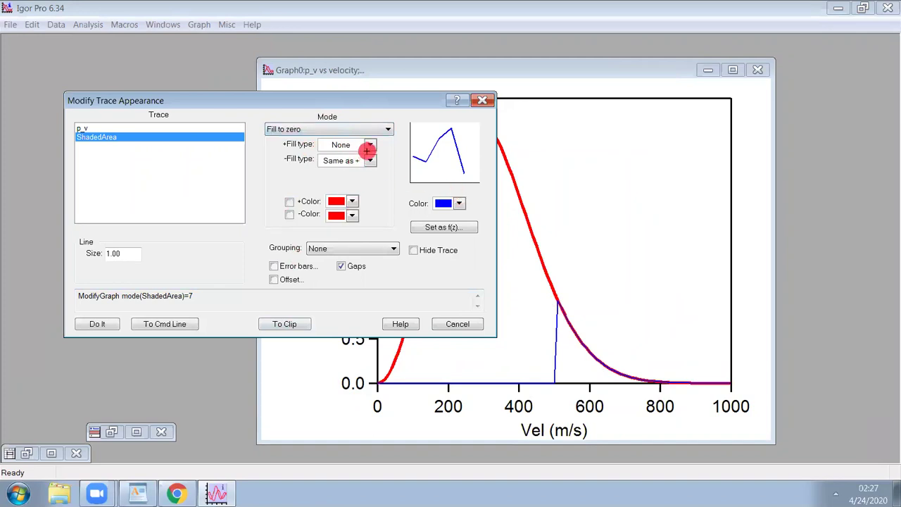
left_click(367, 145)
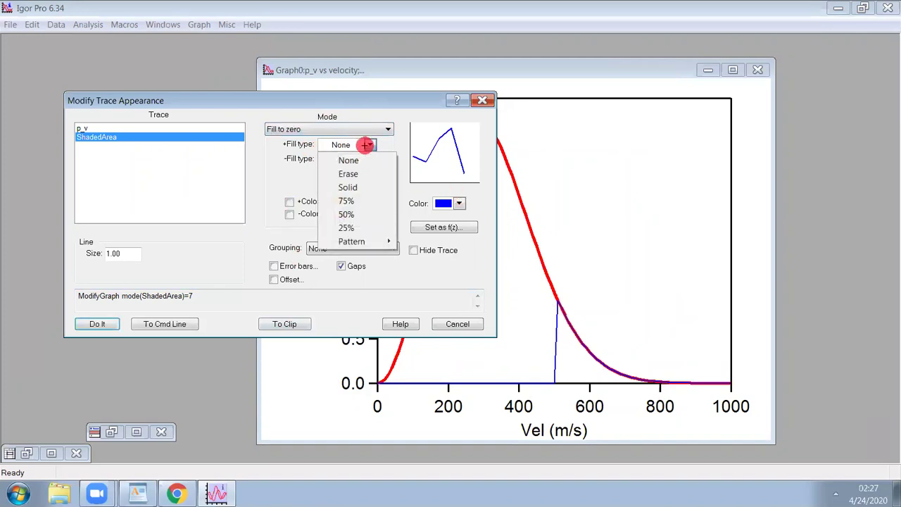
mouse_move(360, 240)
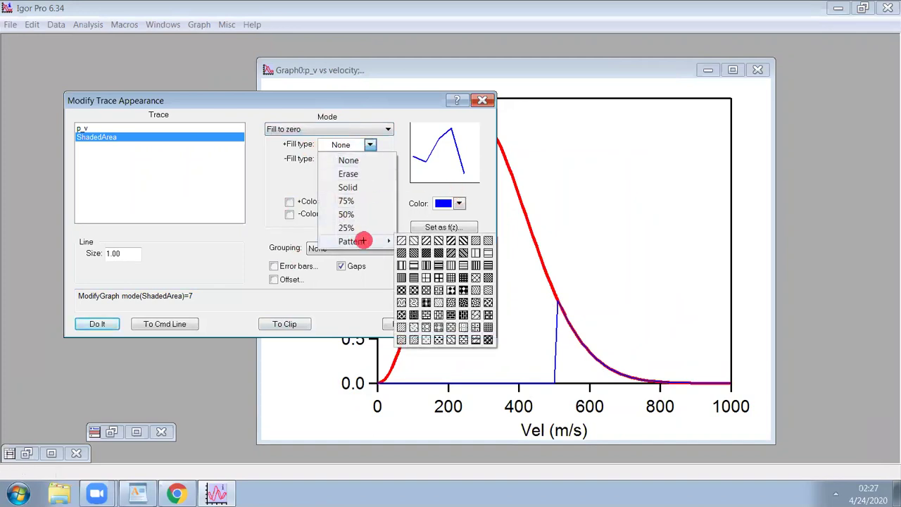
left_click(485, 240)
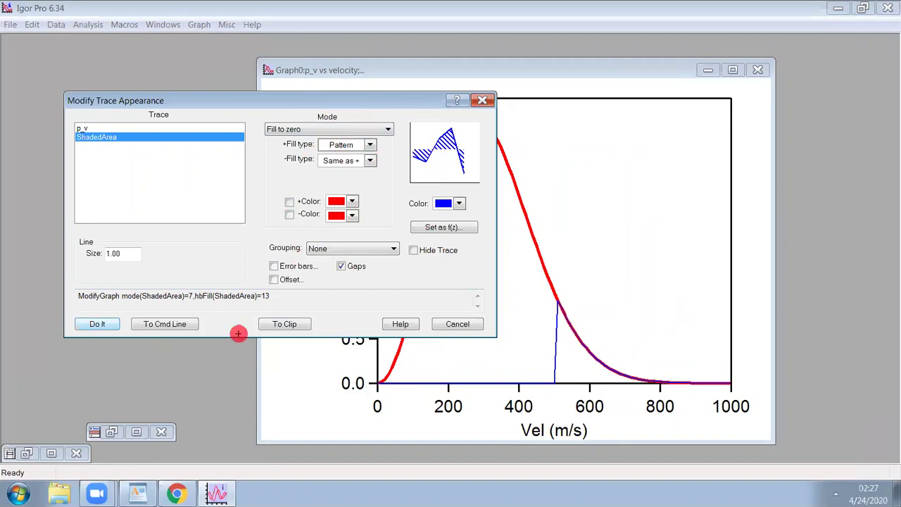
left_click(83, 128)
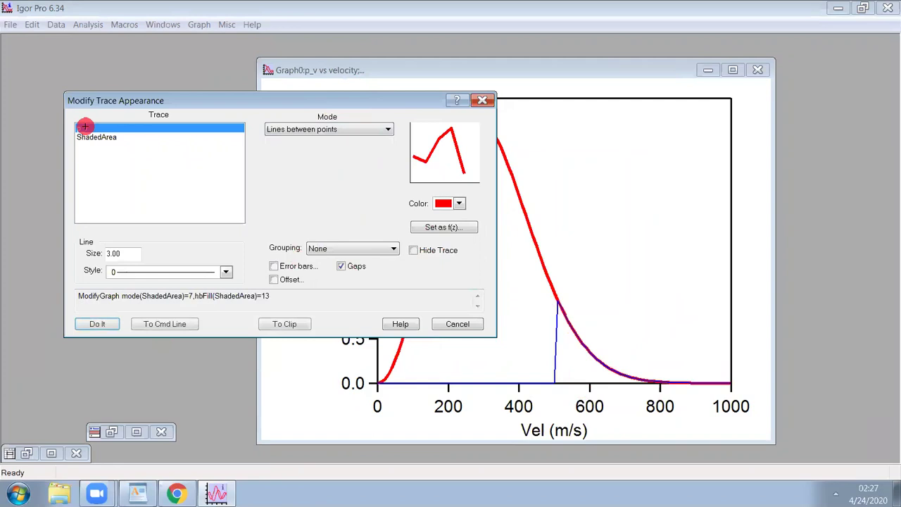
left_click(90, 138)
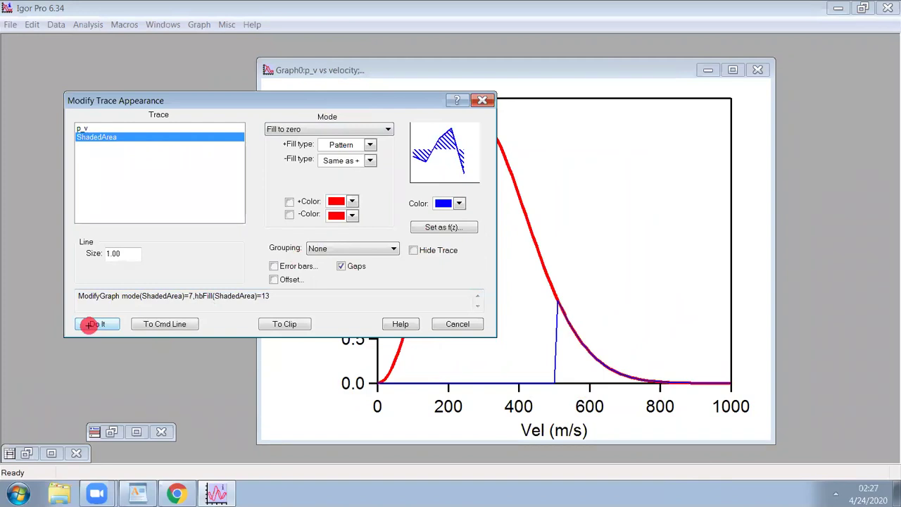
left_click(96, 324)
left_click_drag(575, 67, 487, 52)
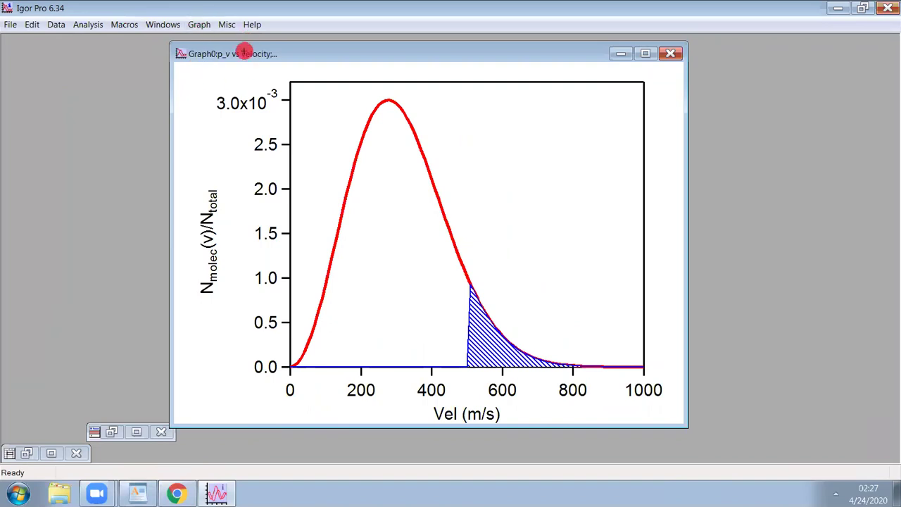
left_click_drag(245, 51, 271, 50)
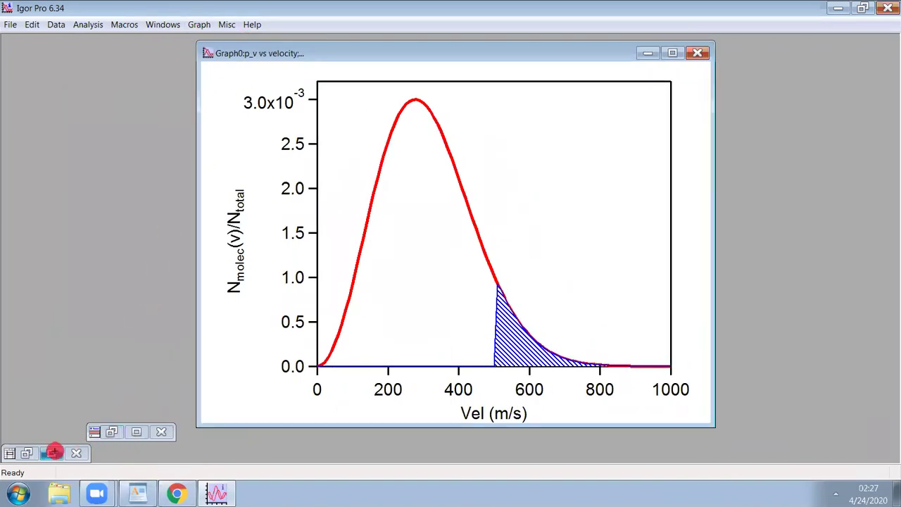
Review the p_v formula and the Temperature=300 command in the maximized command history, and restore the window over the graph
left_click(136, 432)
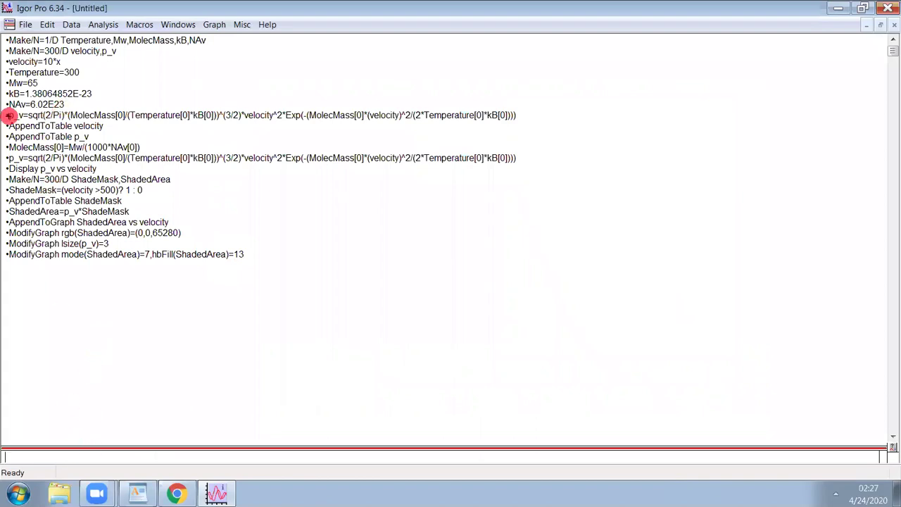
left_click(10, 115)
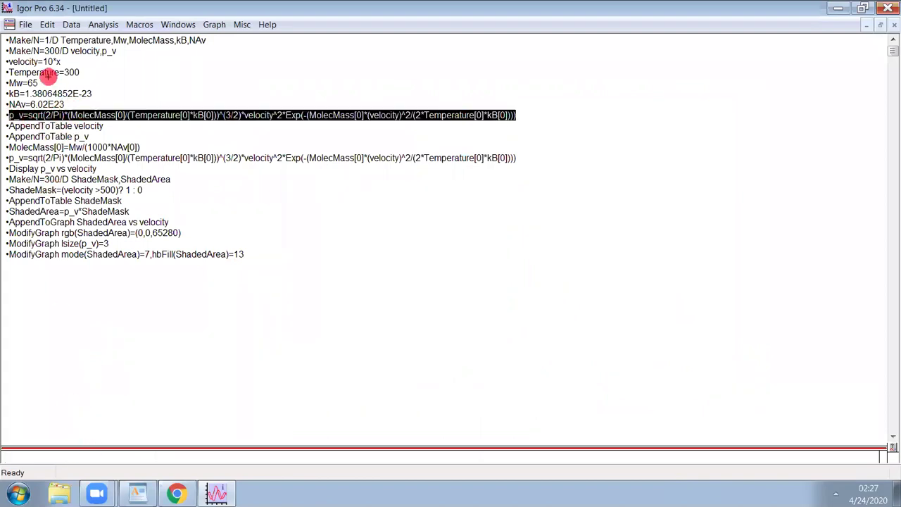
left_click(23, 72)
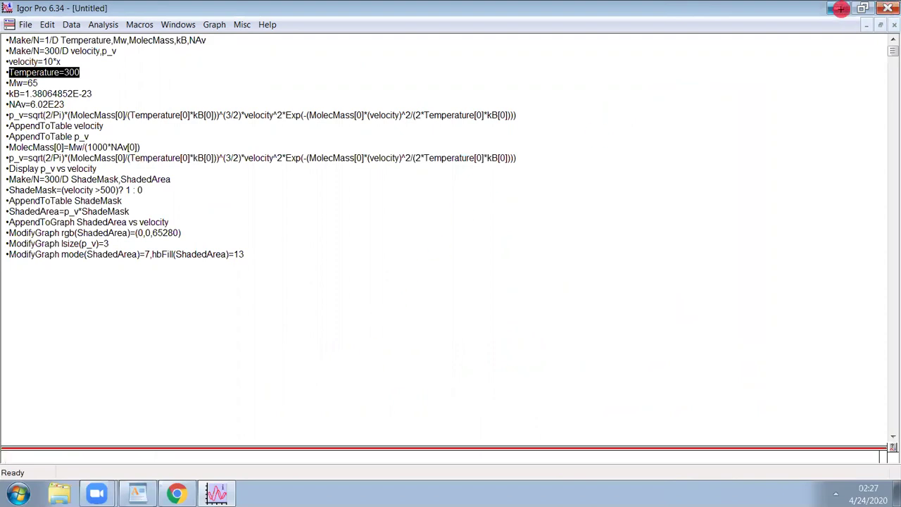
left_click(880, 22)
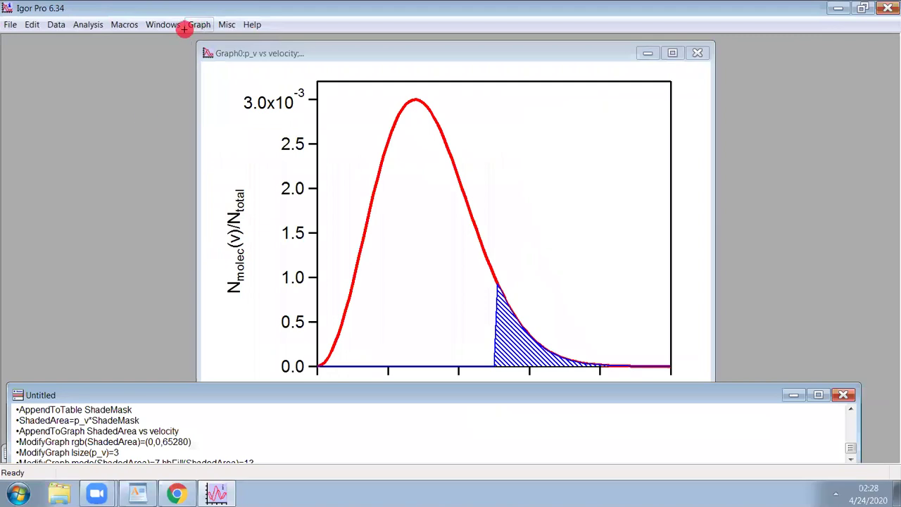
left_click_drag(91, 401, 145, 330)
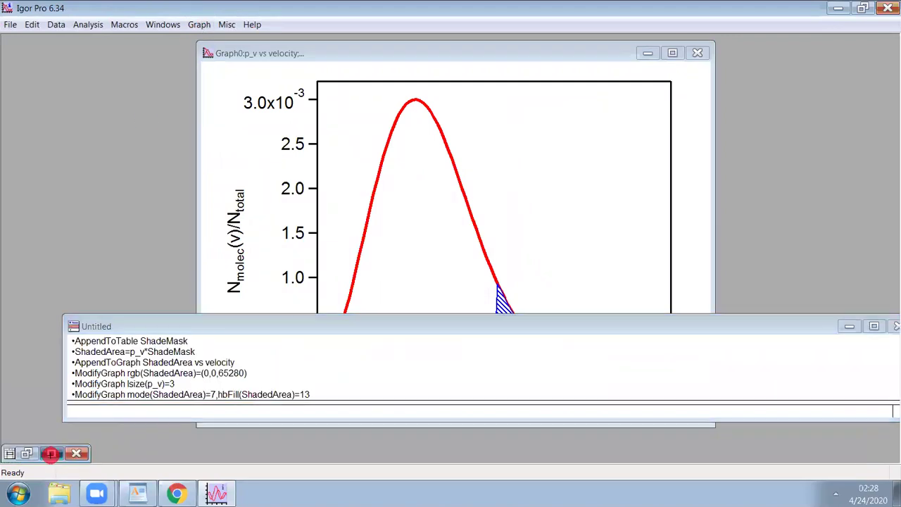
Maximize Table0 and append the Temperature wave to it as a data column
left_click(57, 453)
left_click(213, 24)
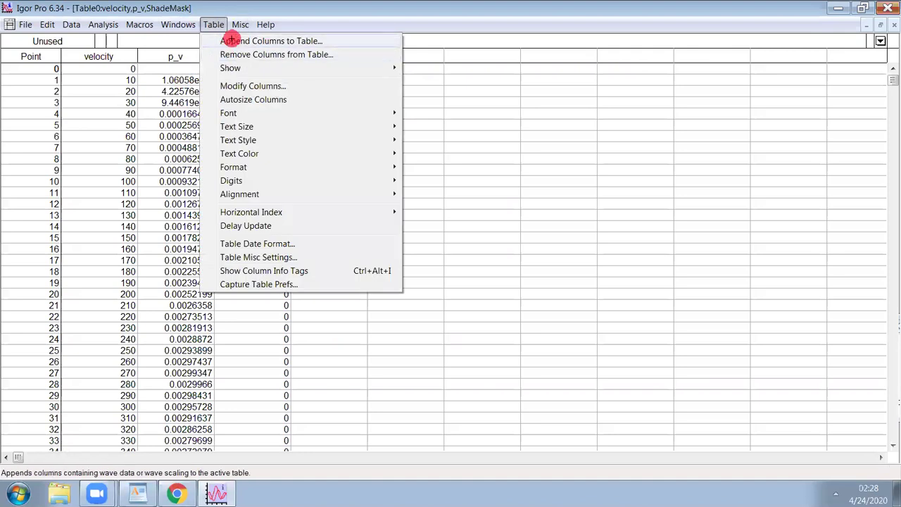
left_click(232, 40)
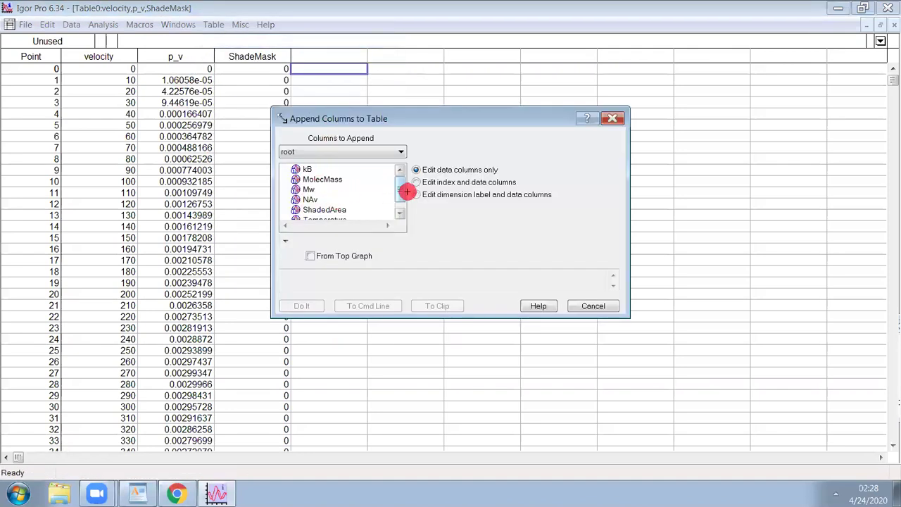
scroll(396, 200, "down", 1)
left_click(324, 210)
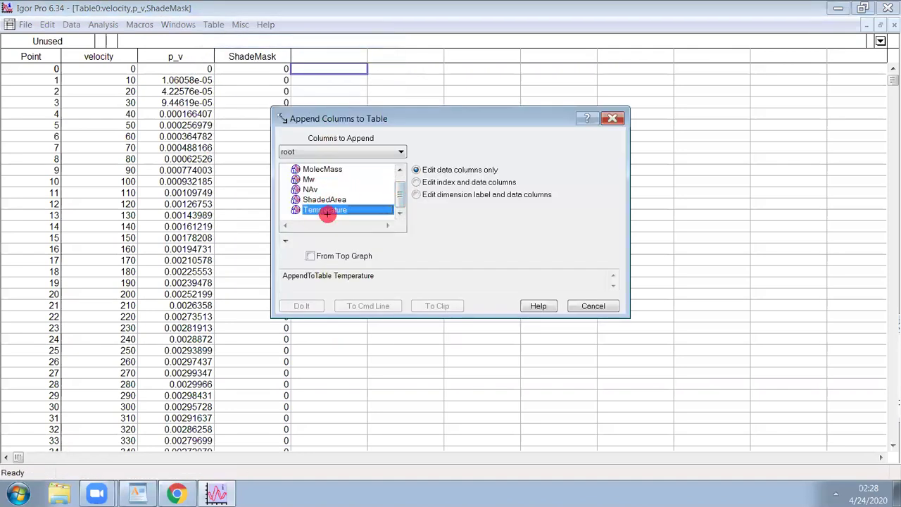
left_click(301, 303)
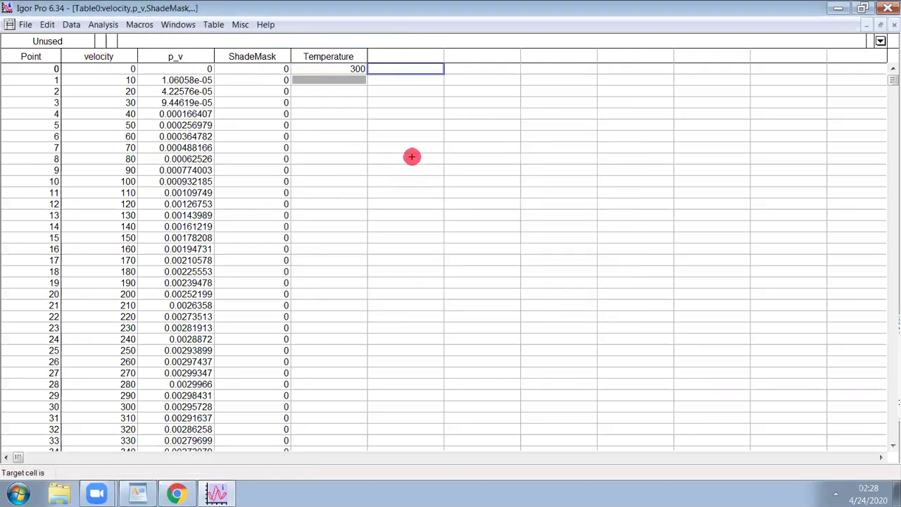
Set the Temperature value in row 0 of the table to 700
left_click(329, 67)
type("50")
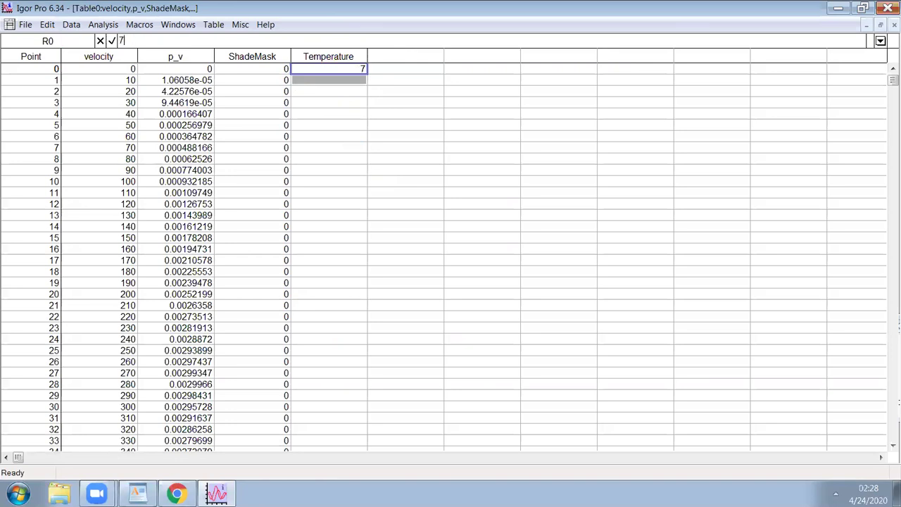
key("Return")
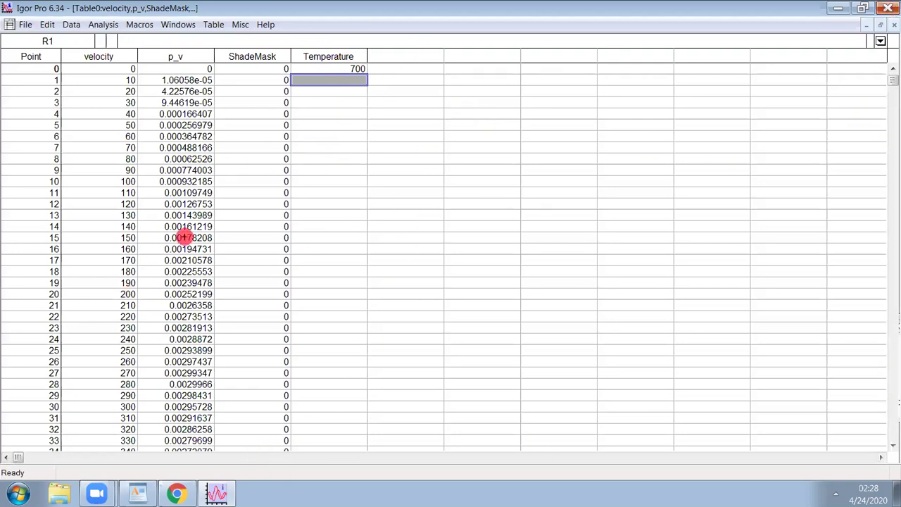
left_click(354, 69)
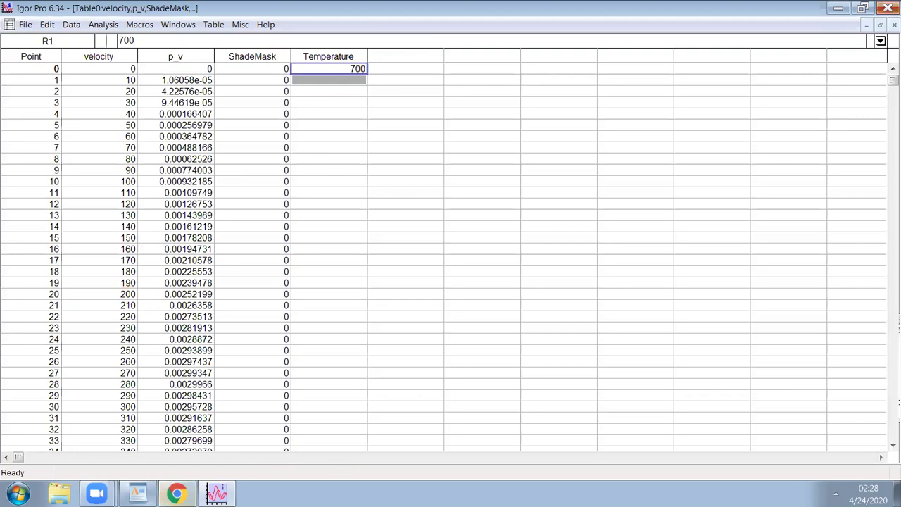
Restore Table0, recalculate p_v by rerunning its sqrt(2/Pi) formula from the command history, and clear the table and command window off the graph
left_click(875, 25)
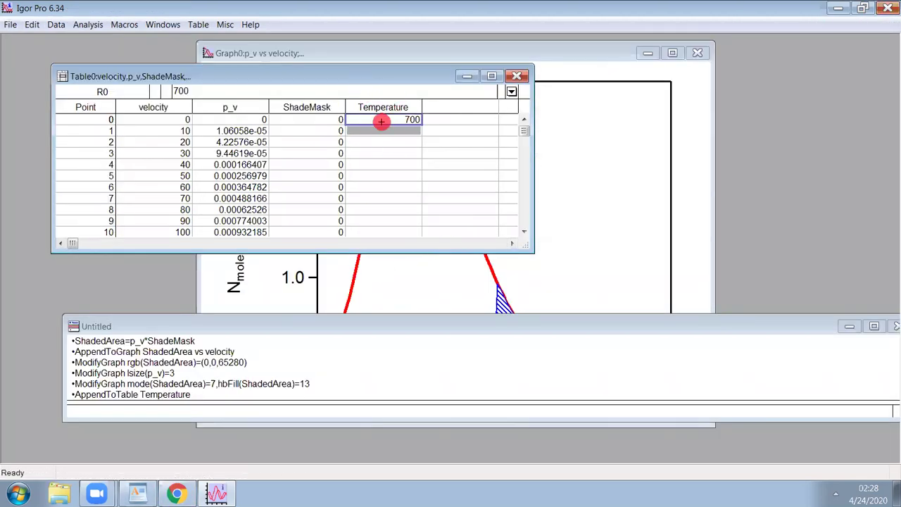
left_click(150, 374)
key("Up")
key("Up")
key("Up")
key("Up")
key("Up")
key("Up")
key("Up")
key("Up")
key("Up")
key("Up")
key("Down")
key("Return")
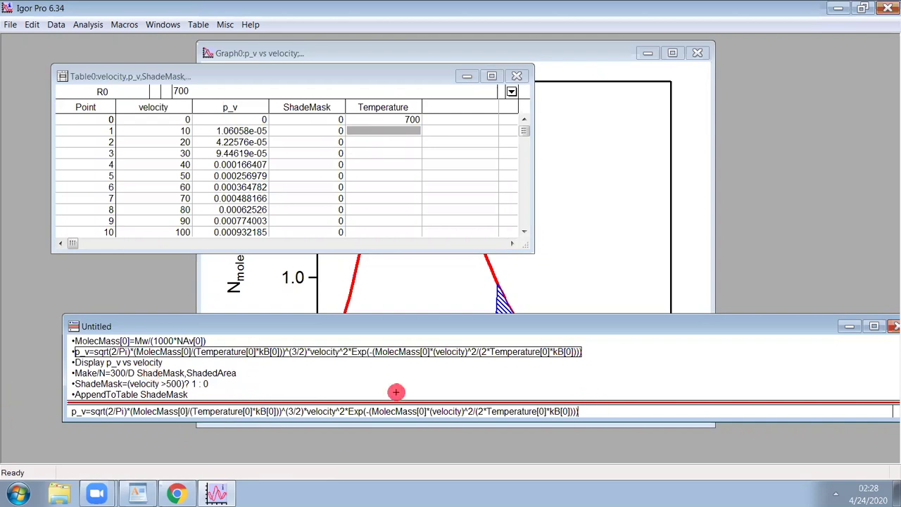
left_click_drag(593, 330, 571, 310)
left_click(113, 380)
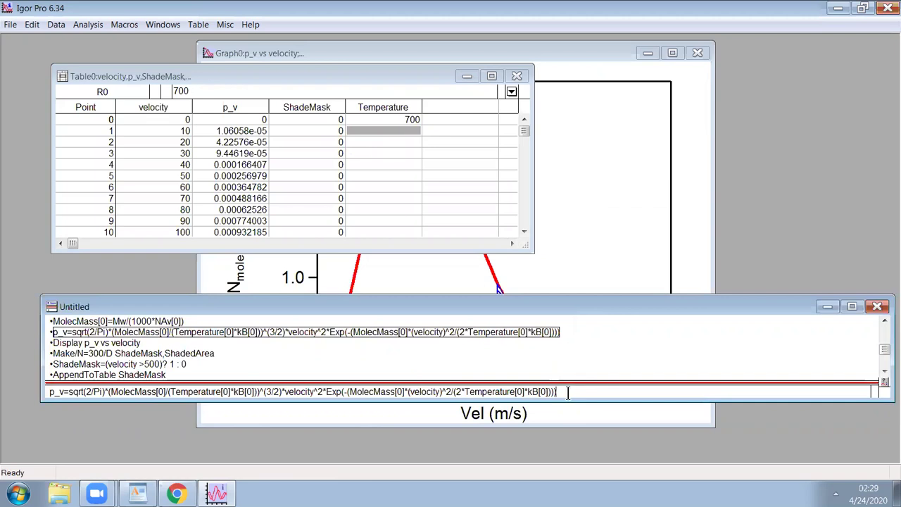
key("Return")
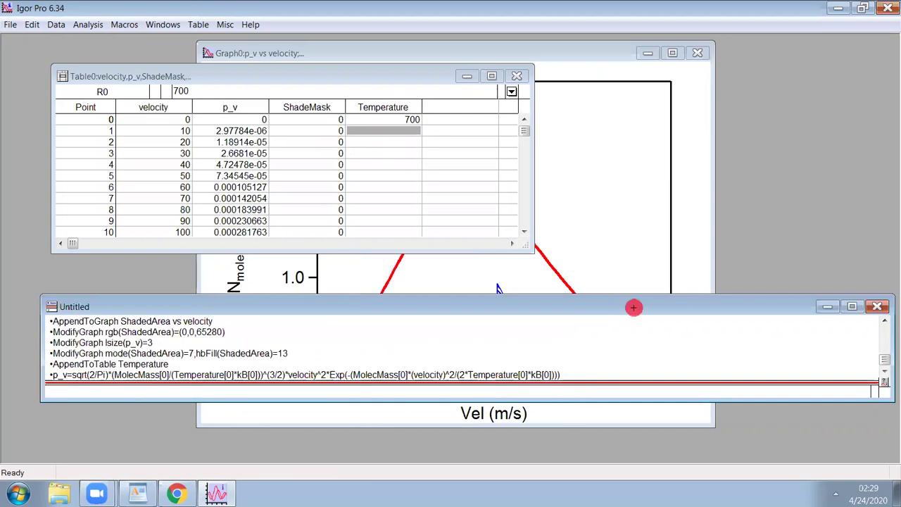
left_click(467, 76)
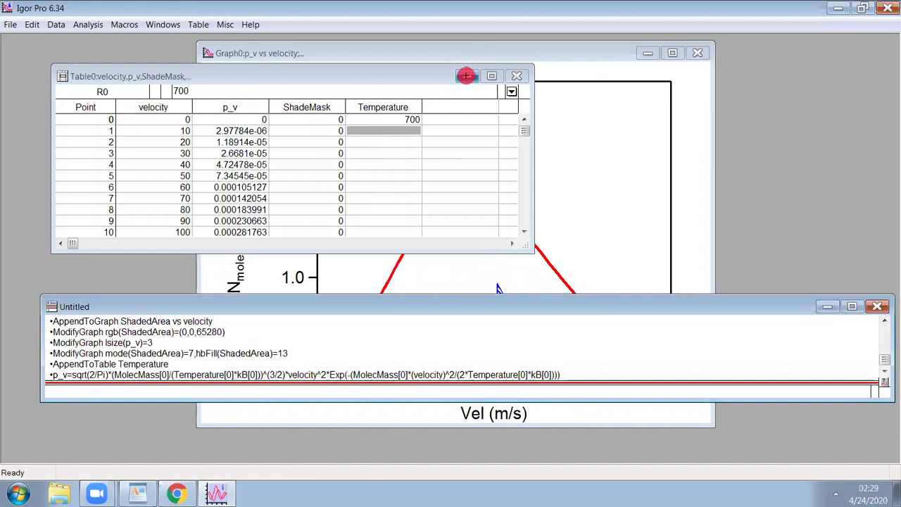
left_click_drag(561, 300, 536, 427)
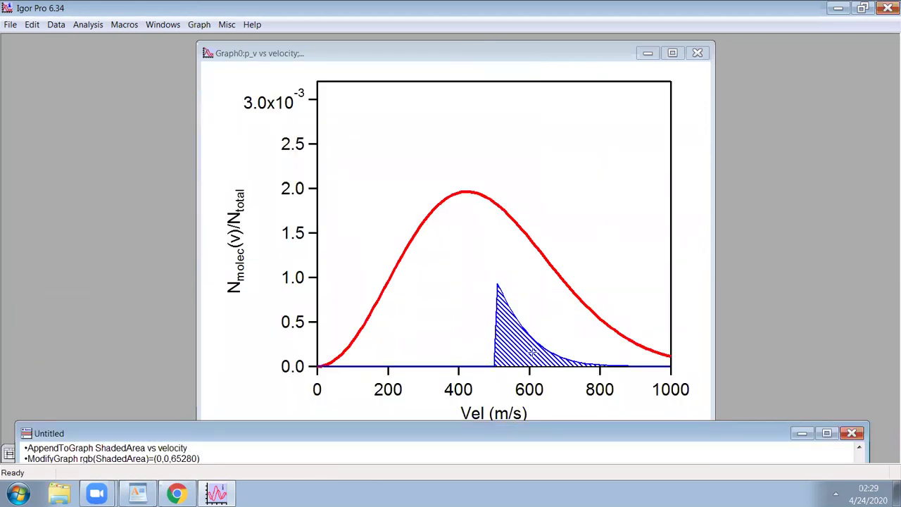
Recalculate the shaded wave by rerunning ShadedArea=p_v*ShadeMask from the command history
left_click_drag(530, 431, 592, 121)
left_click(94, 190)
left_click(102, 169)
key("Up")
key("Up")
key("Up")
key("Up")
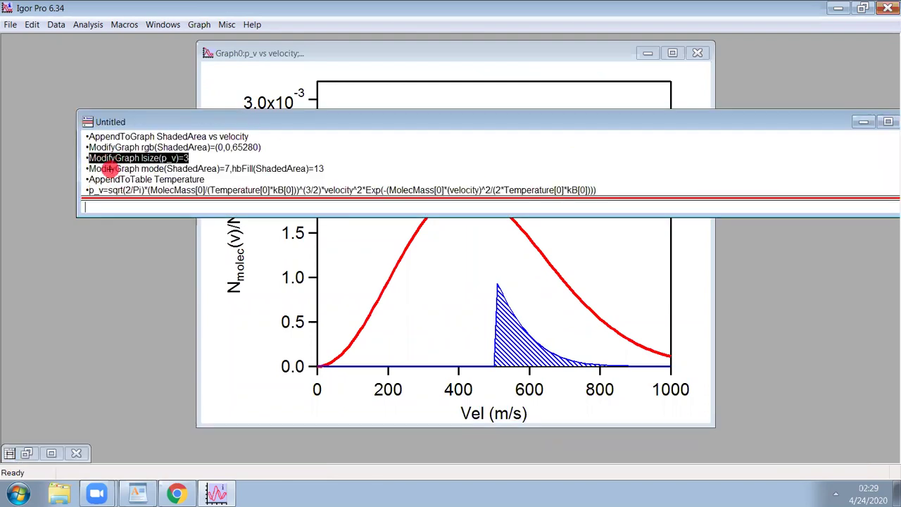
key("Down")
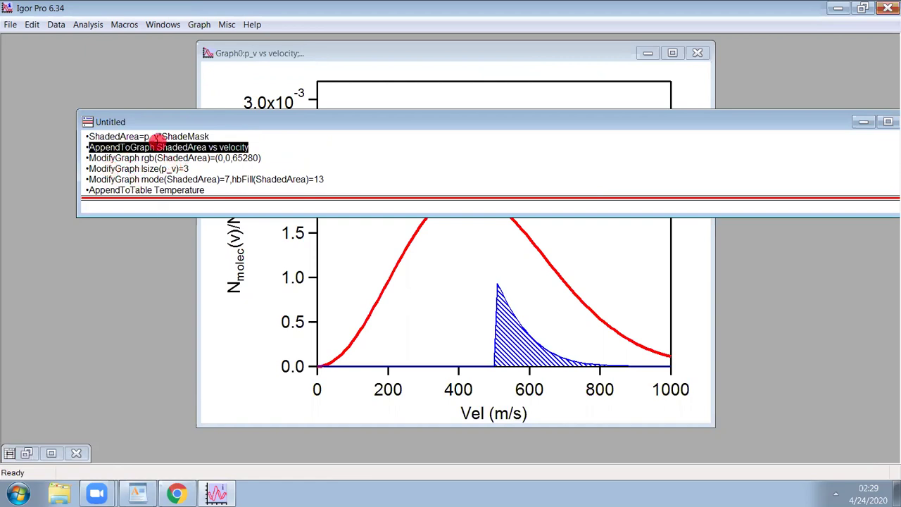
left_click(158, 139)
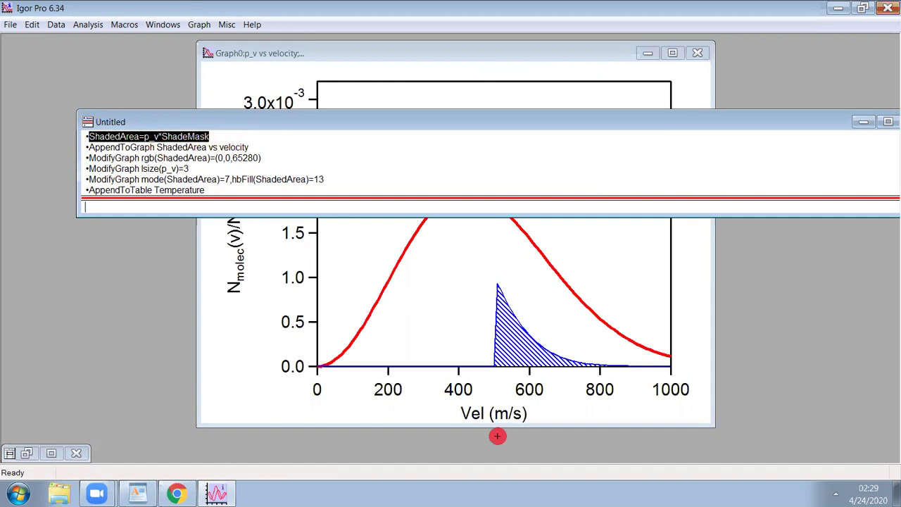
left_click(150, 136)
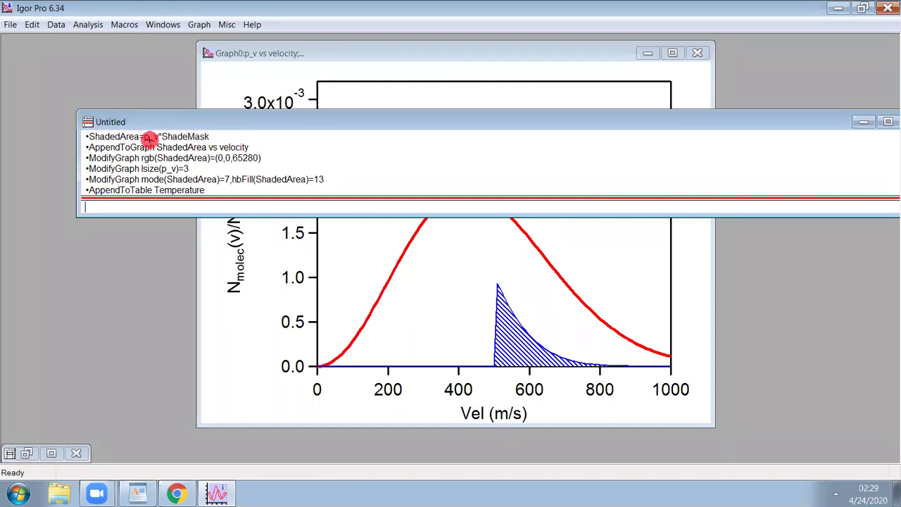
key("Return")
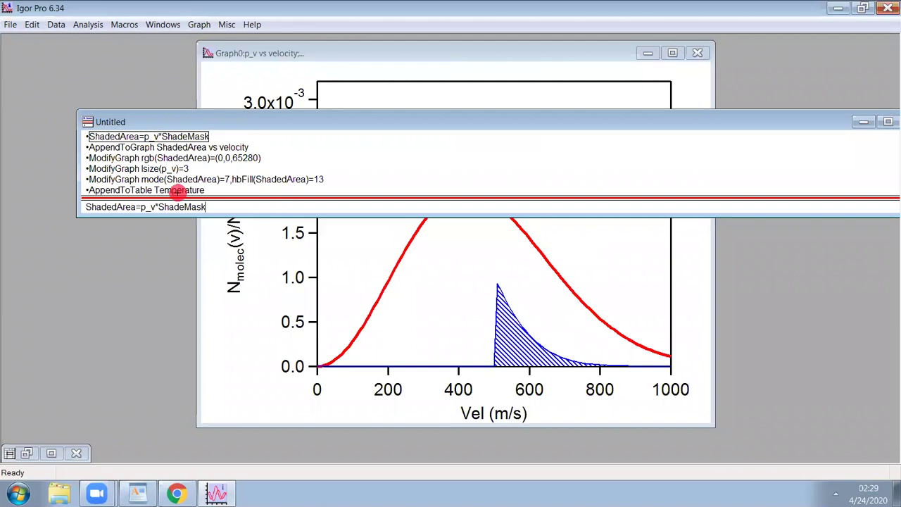
key("Return")
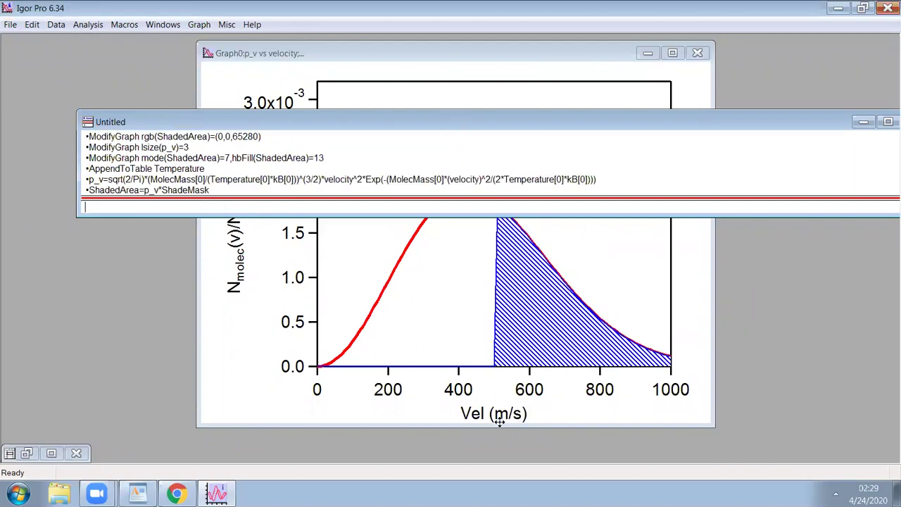
Clear the command window off the graph and minimize it
left_click(515, 126)
left_click_drag(514, 124, 684, 281)
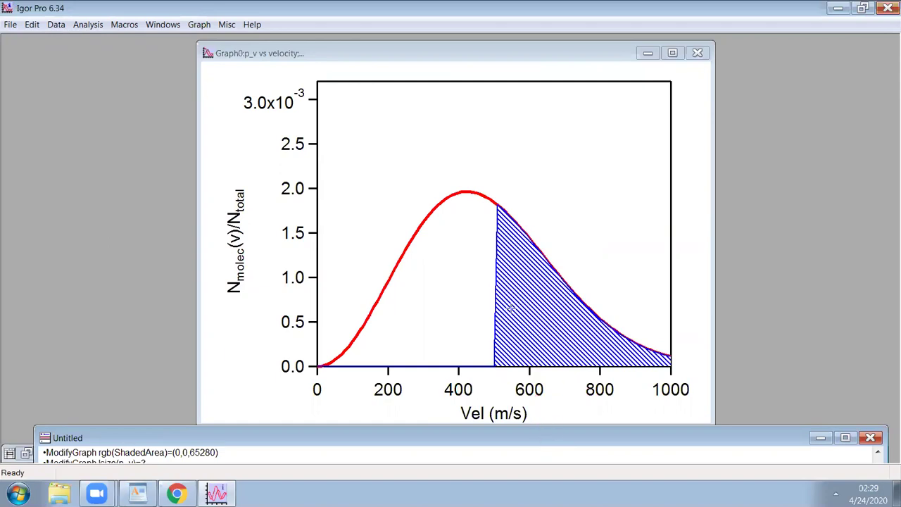
left_click(626, 437)
left_click_drag(626, 438, 654, 62)
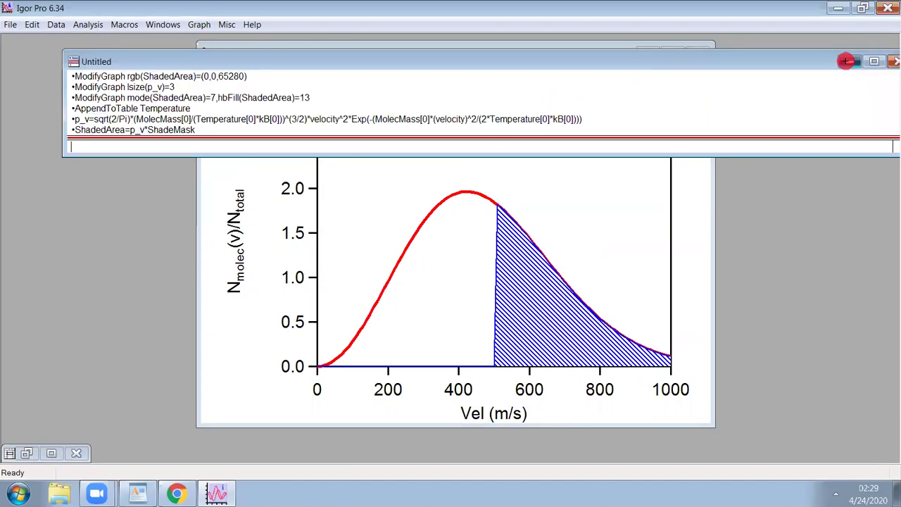
left_click(847, 61)
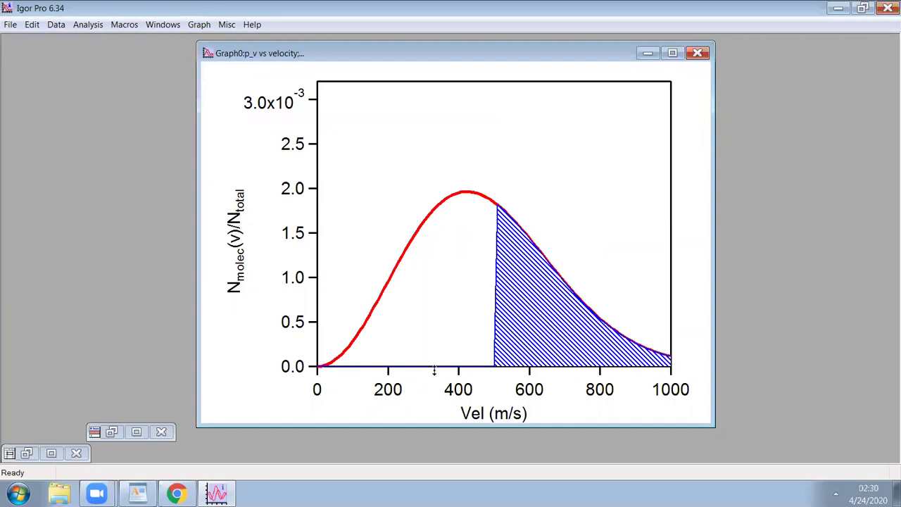
Set the ShadedArea trace's line size to 0 and shift the graph window slightly upward
double_click(496, 314)
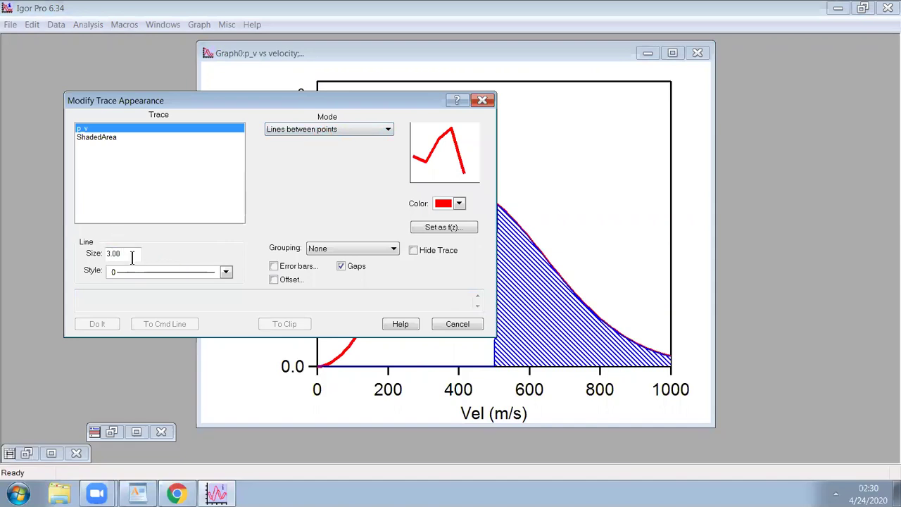
left_click(92, 137)
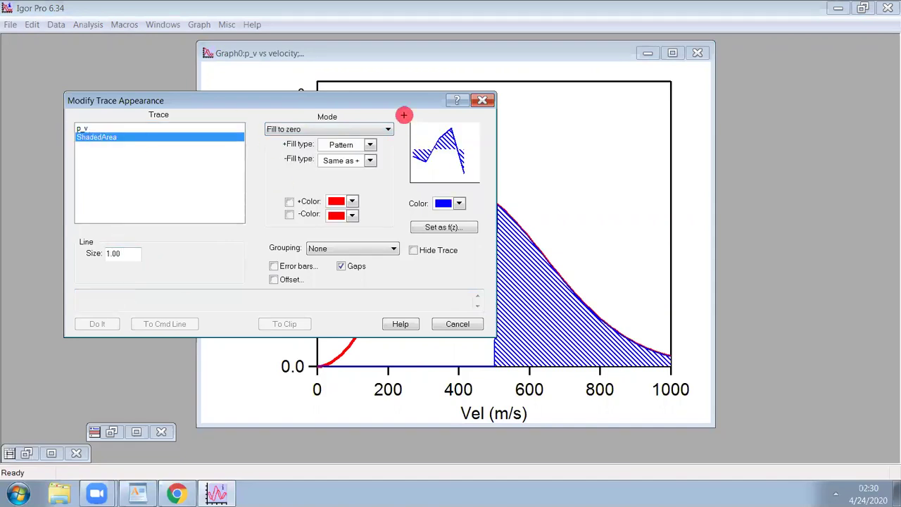
left_click_drag(359, 97, 336, 55)
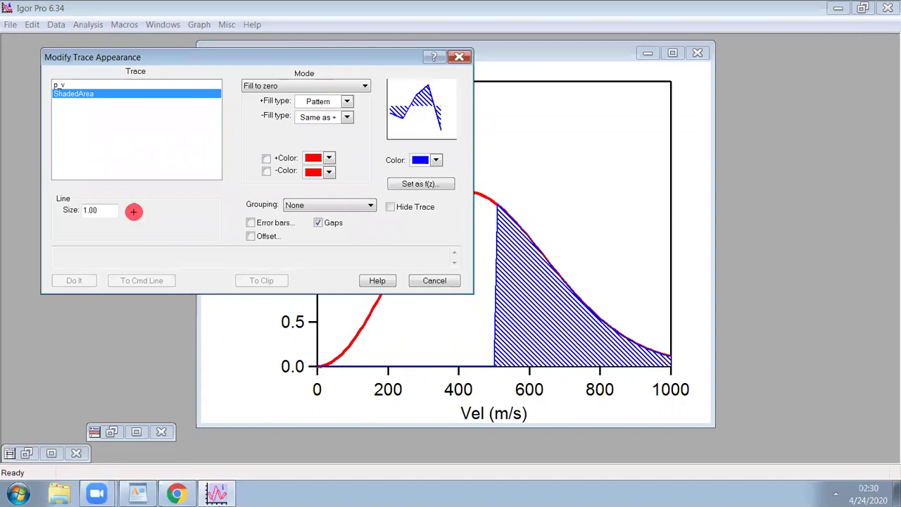
left_click_drag(83, 205, 49, 180)
type("0")
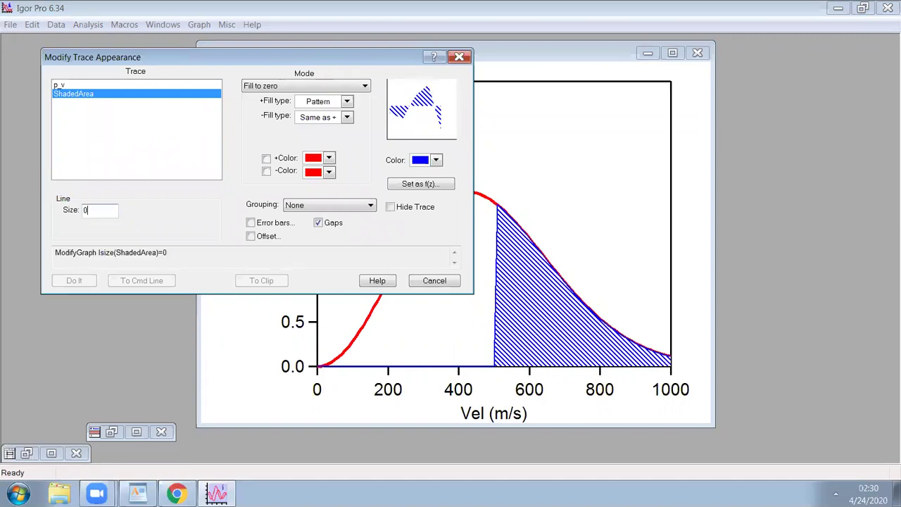
key("Return")
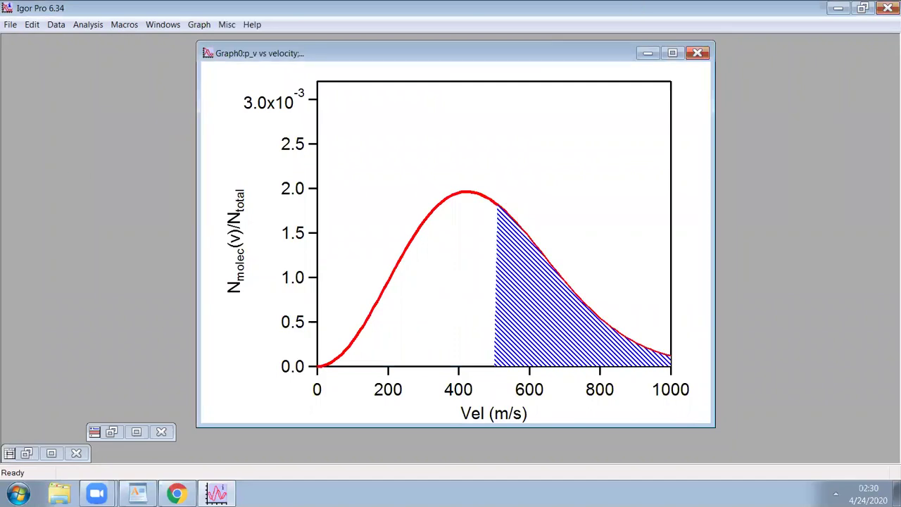
left_click_drag(565, 58, 580, 45)
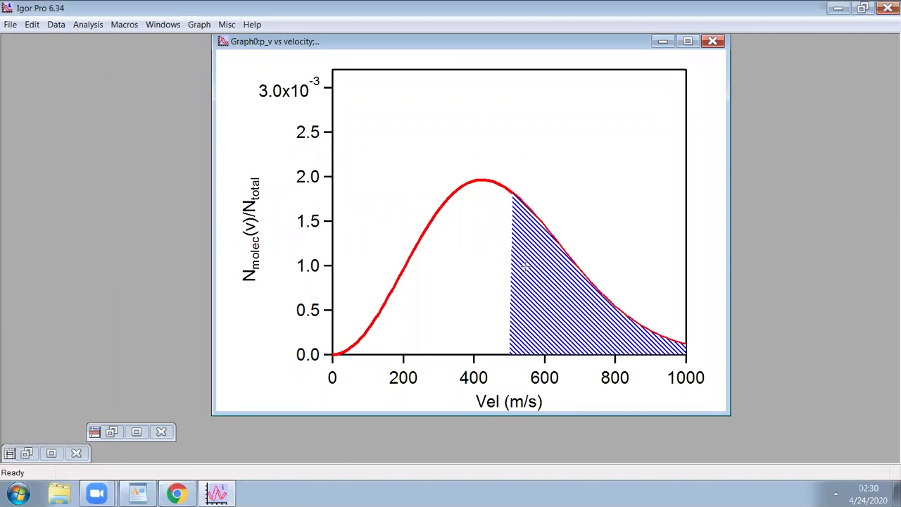
left_click_drag(261, 477, 361, 405)
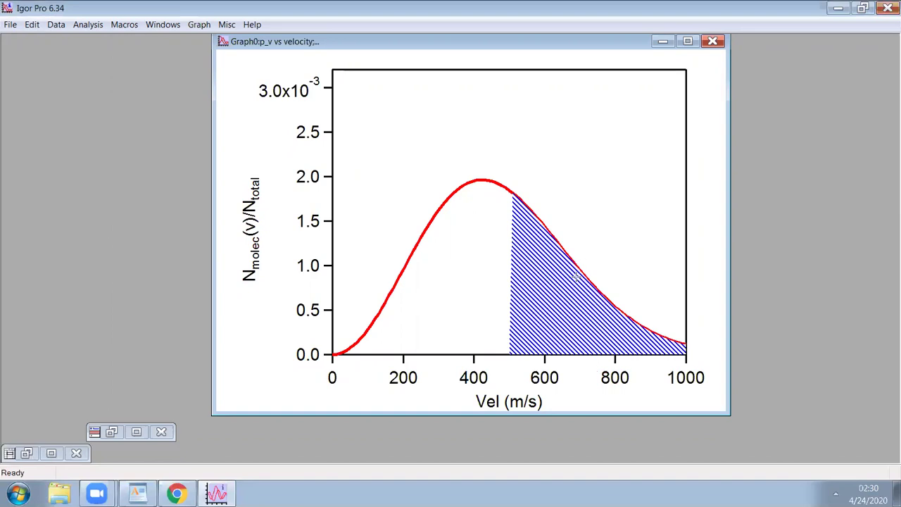
left_click(503, 364)
left_click(511, 382)
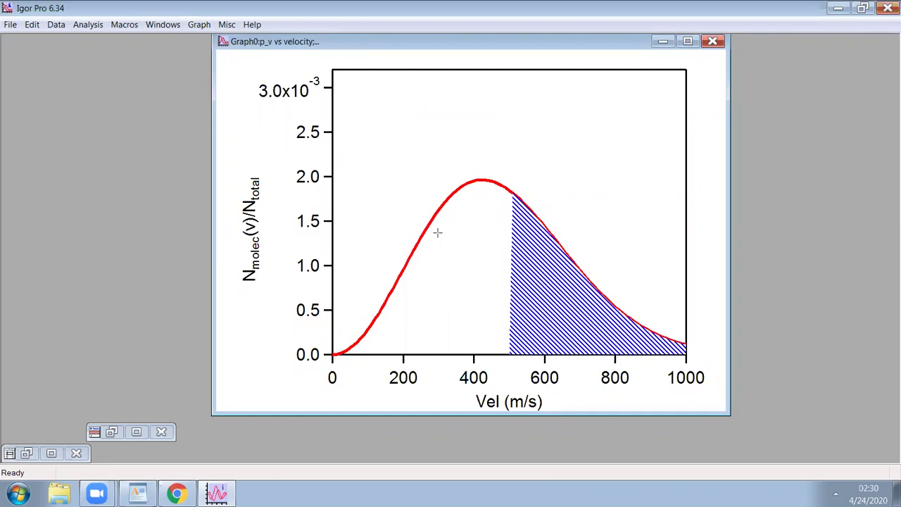
left_click(638, 381)
left_click(642, 381)
left_click(198, 25)
Change the ShadedArea trace's positive fill type to 25%
double_click(518, 253)
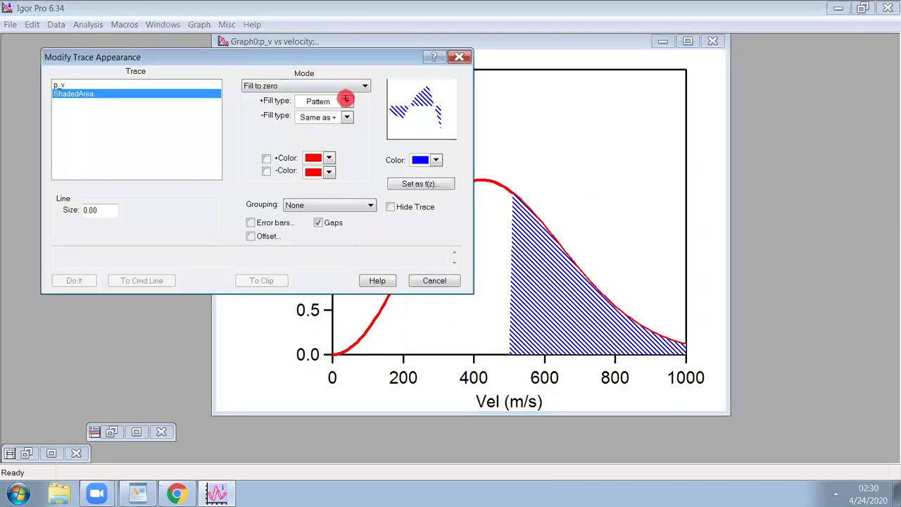
left_click(344, 103)
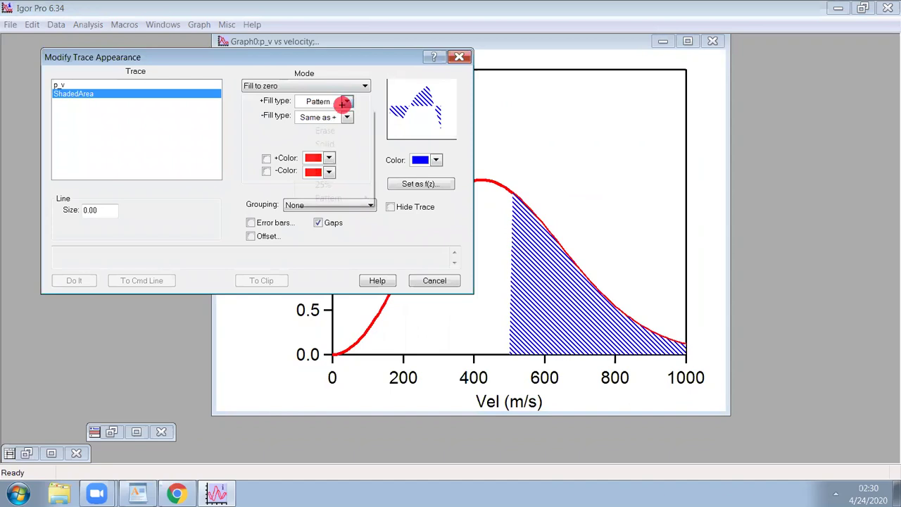
left_click(337, 185)
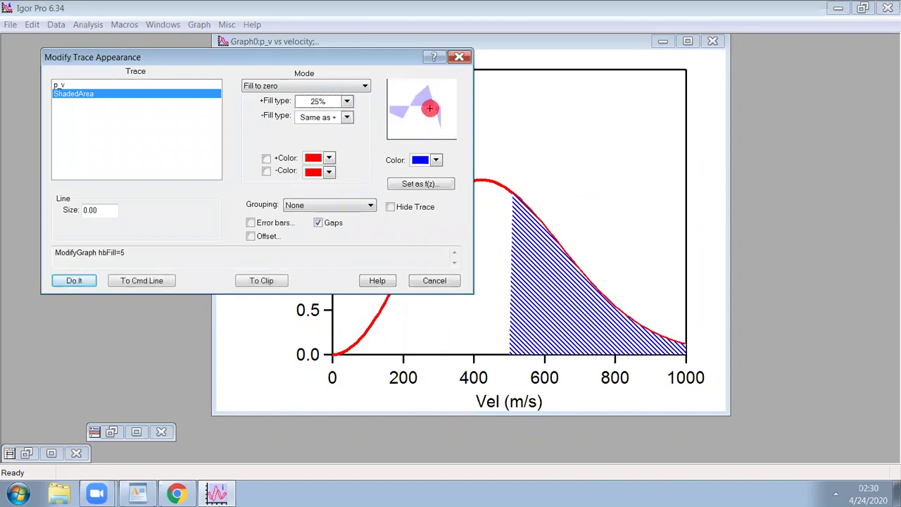
left_click(72, 281)
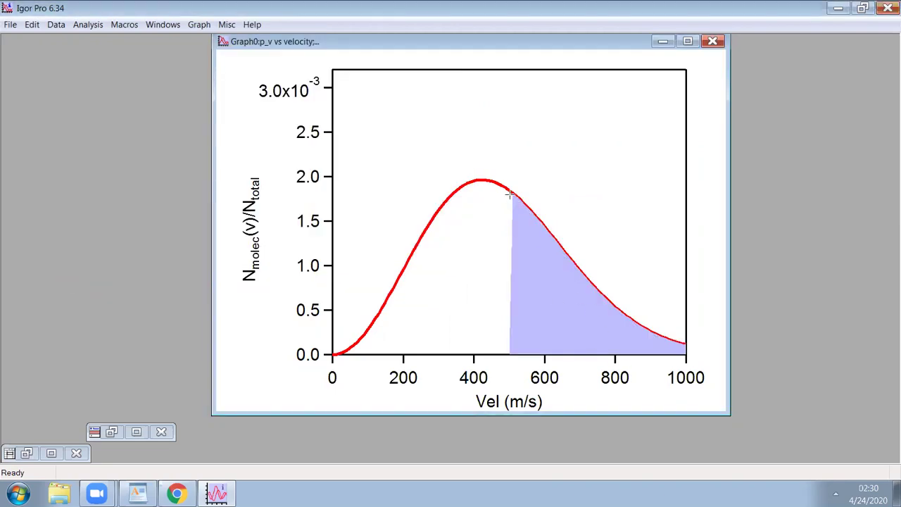